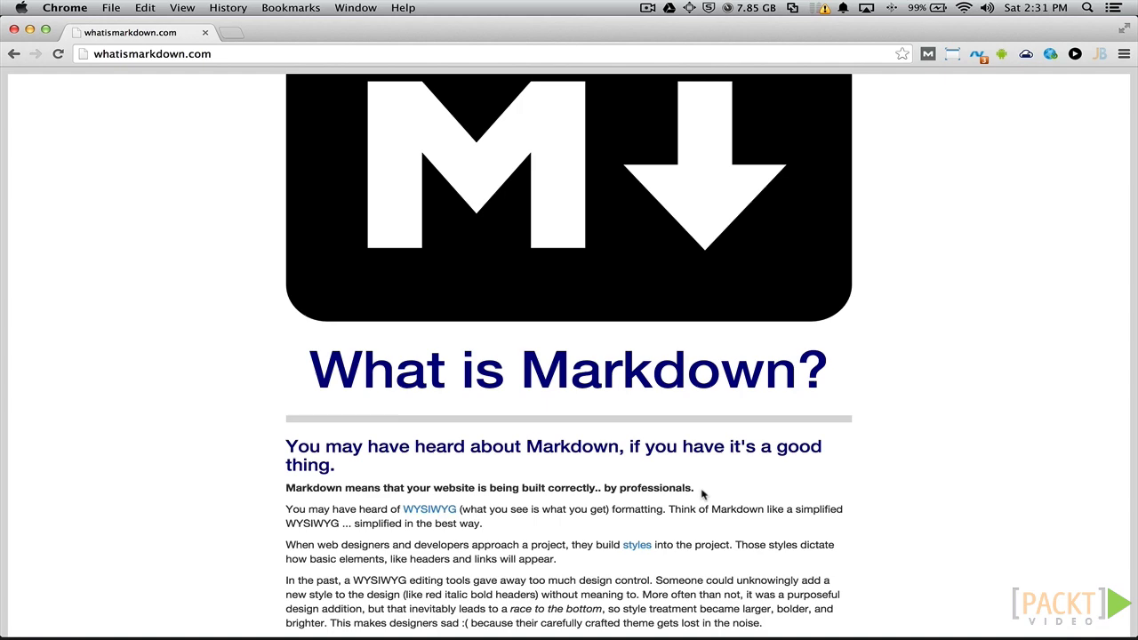
# - Load the local Ghost admin at 127.0.0.1:2388/ghost in a new browser tab
pyautogui.scroll(-4, 703, 494)
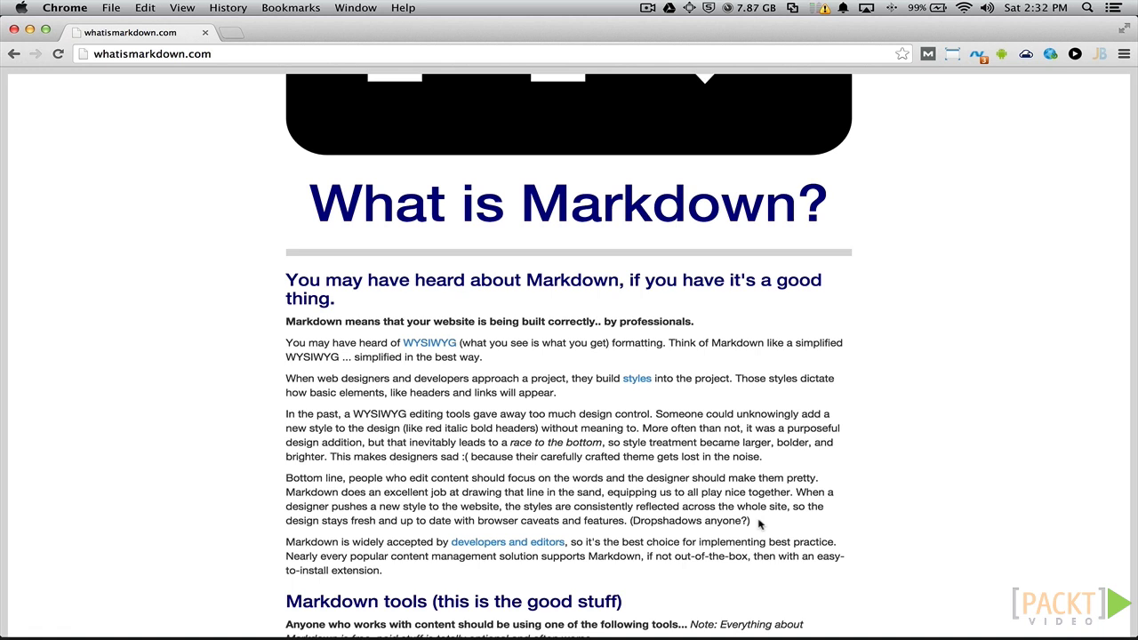
pyautogui.scroll(-3, 759, 524)
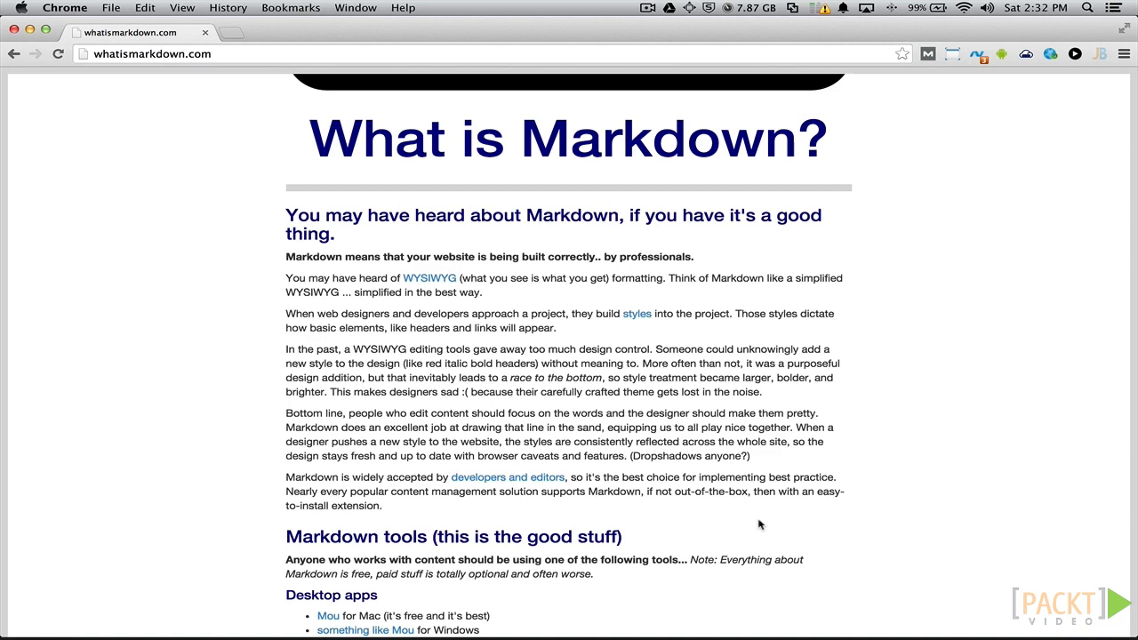
pyautogui.press('super+t')
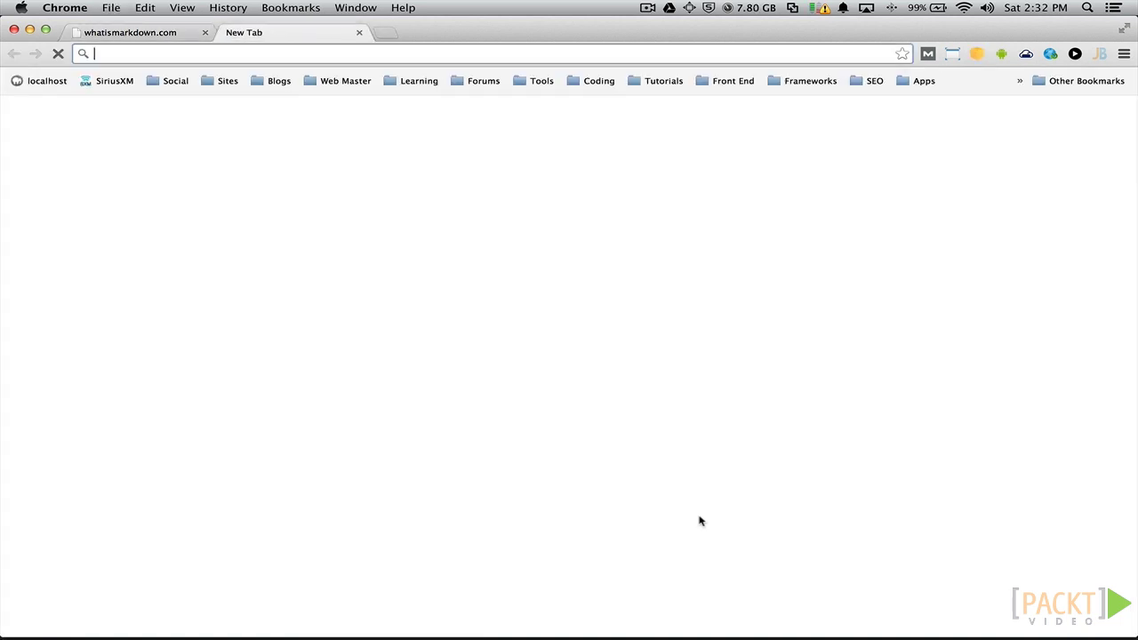
pyautogui.write('127.0.0.1:2388')
pyautogui.write('/ghost')
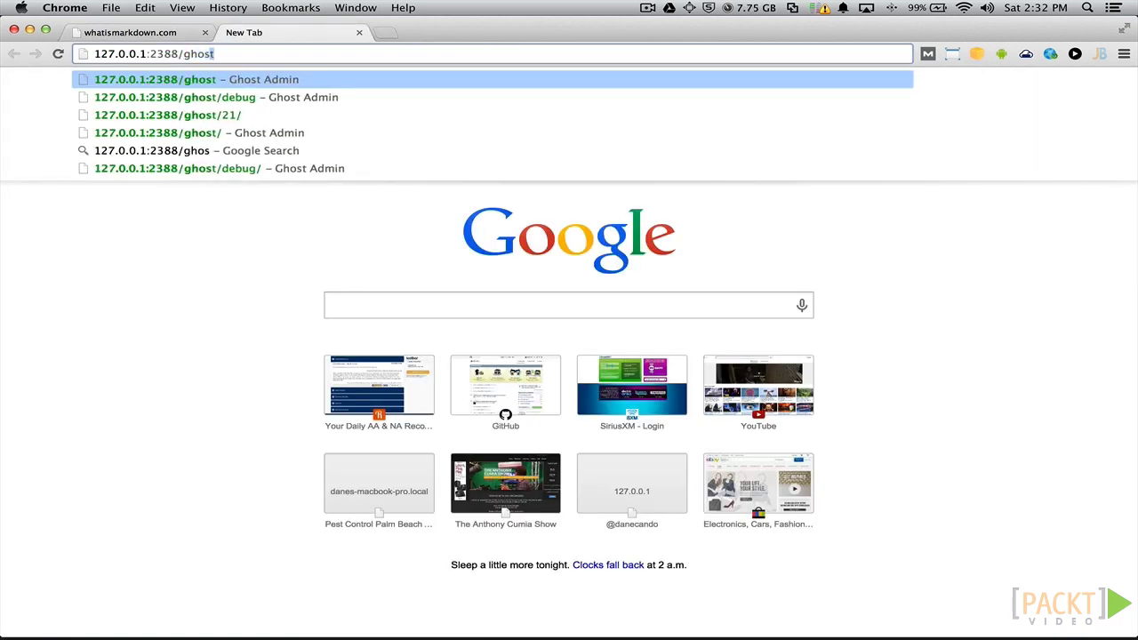
pyautogui.press('Return')
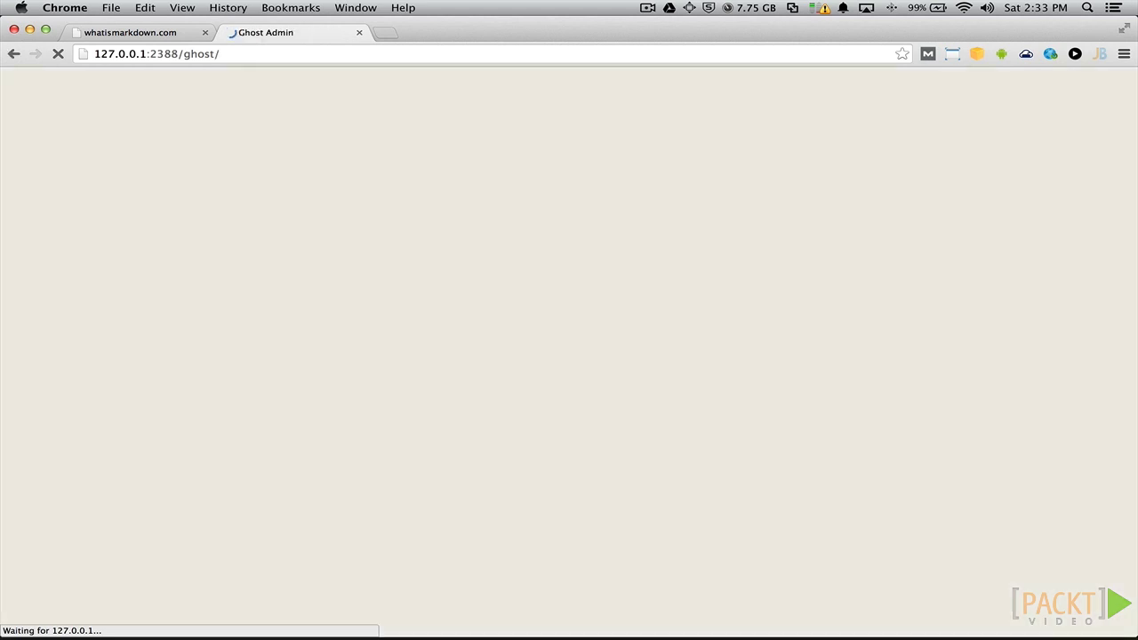
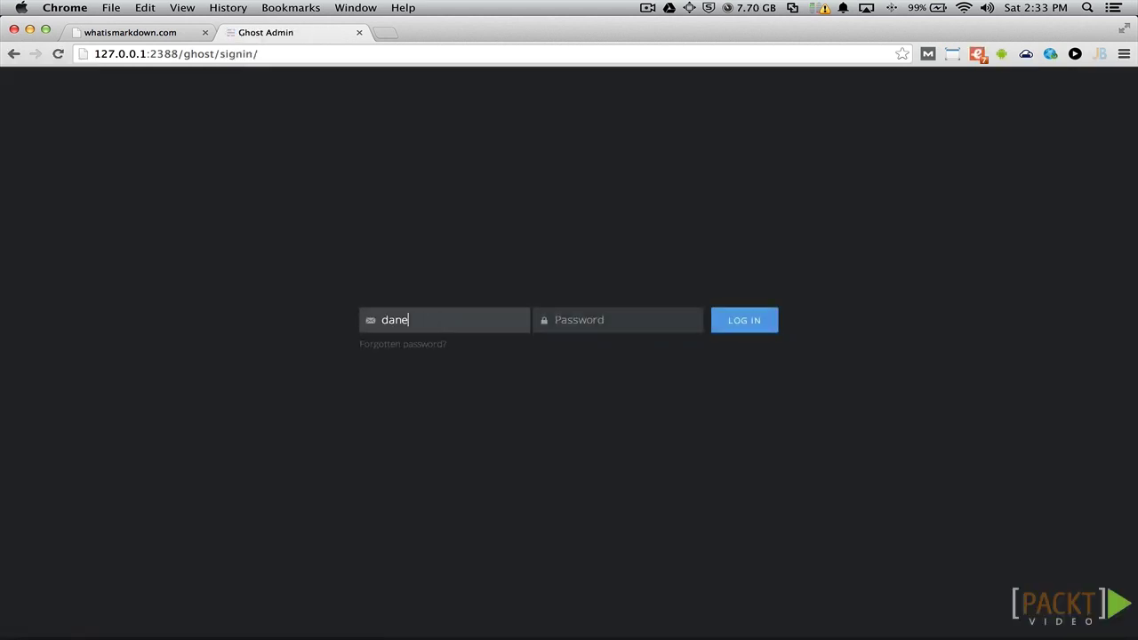
# - Sign in with the account's e-mail address and password to reach the posts list
pyautogui.press('Tab')
pyautogui.write('*******')
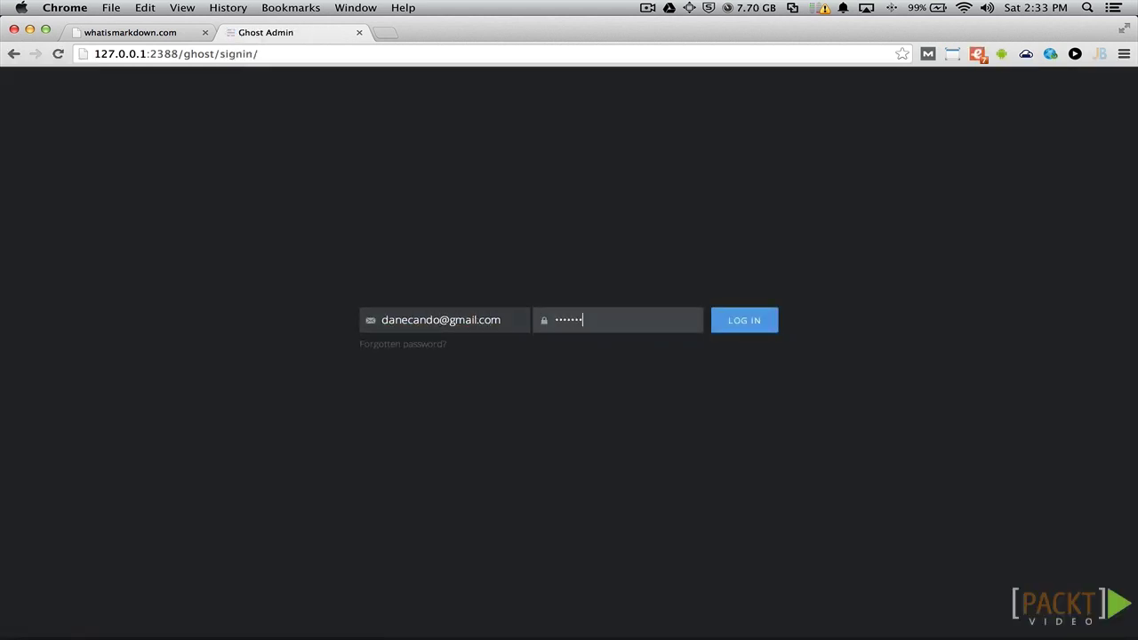
pyautogui.press('Return')
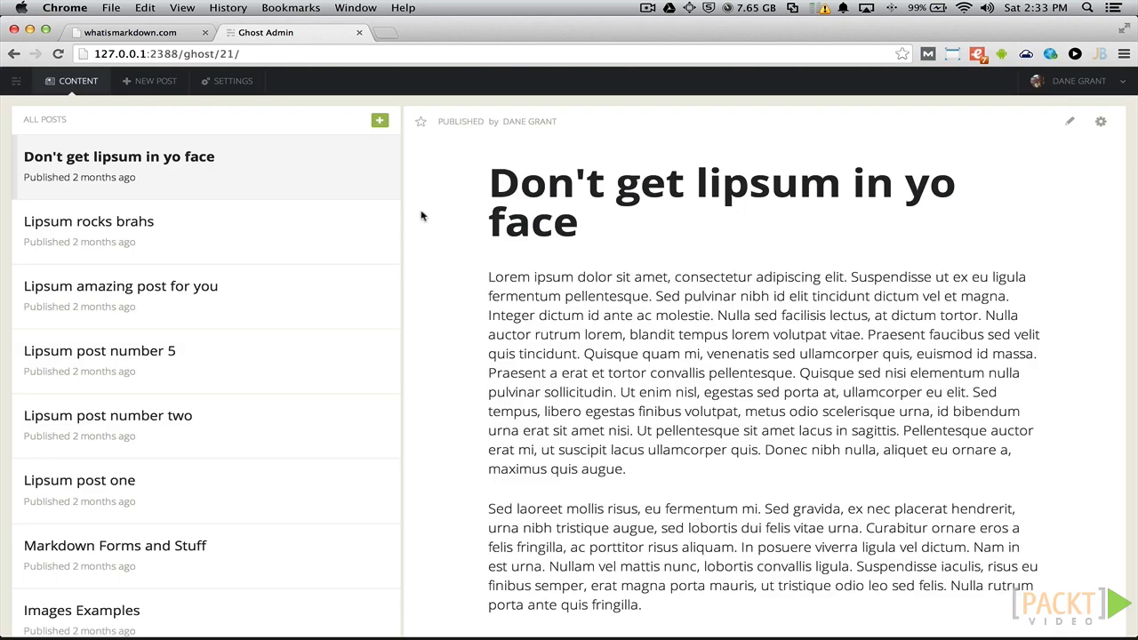
# - Create a new post titled 'Markdown tutorial' and move into its Markdown body
pyautogui.click(381, 121)
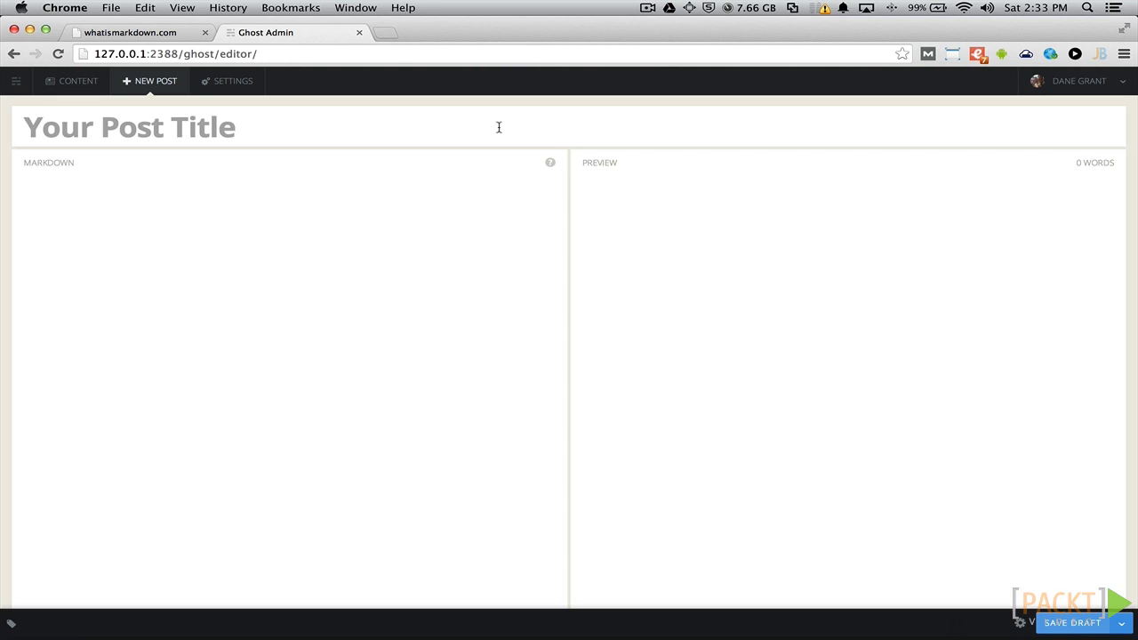
pyautogui.write('Markdown ')
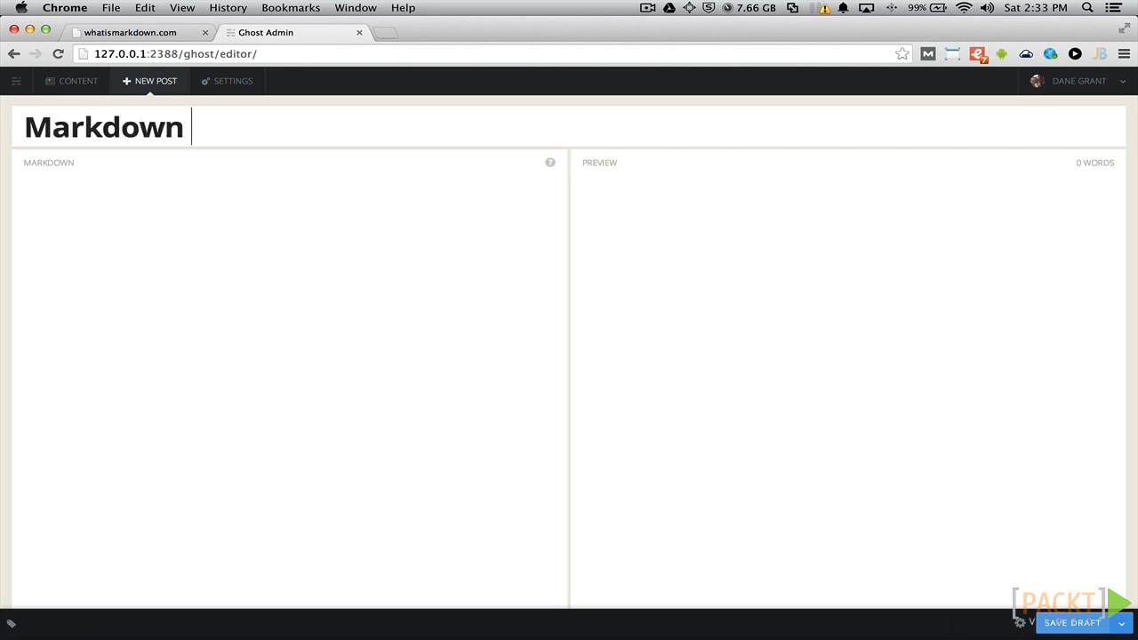
pyautogui.write('tutorial')
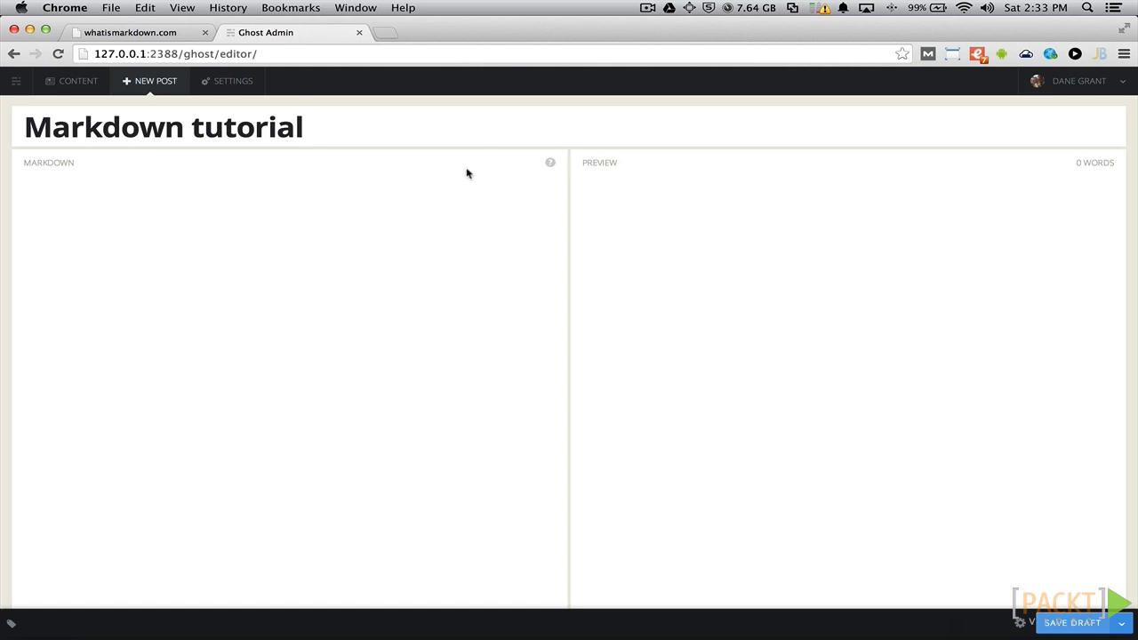
pyautogui.click(440, 199)
# - Write the heading lines '# Heading 1', '## Heading 2', '### Heading 3' and '### Heading 4'
pyautogui.write('# Head')
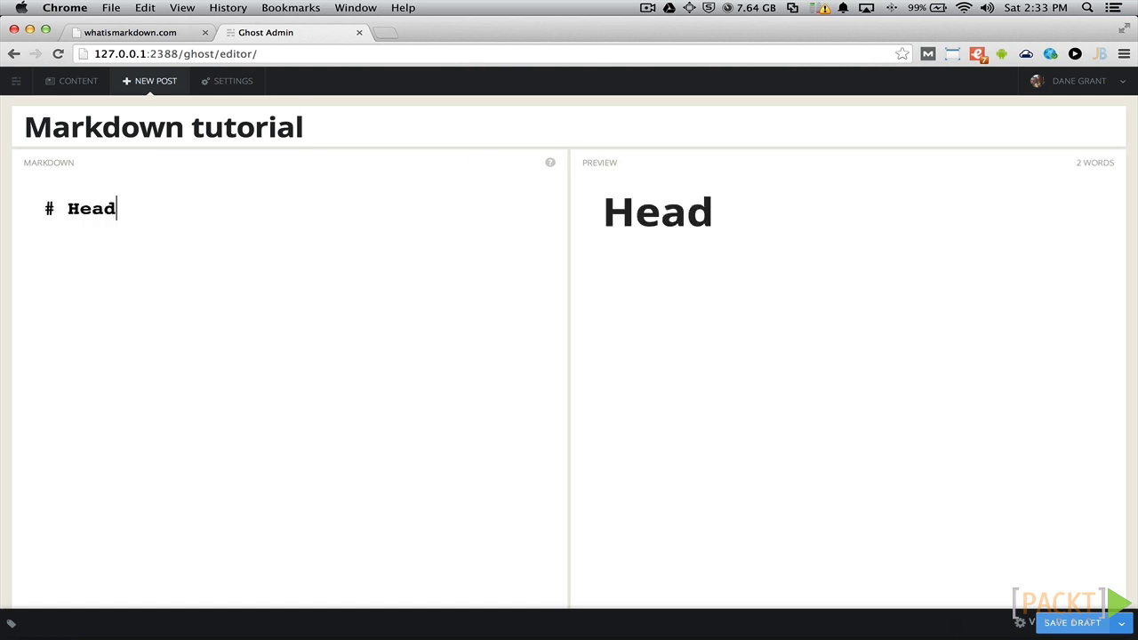
pyautogui.write('ing 1 ## Heading 2')
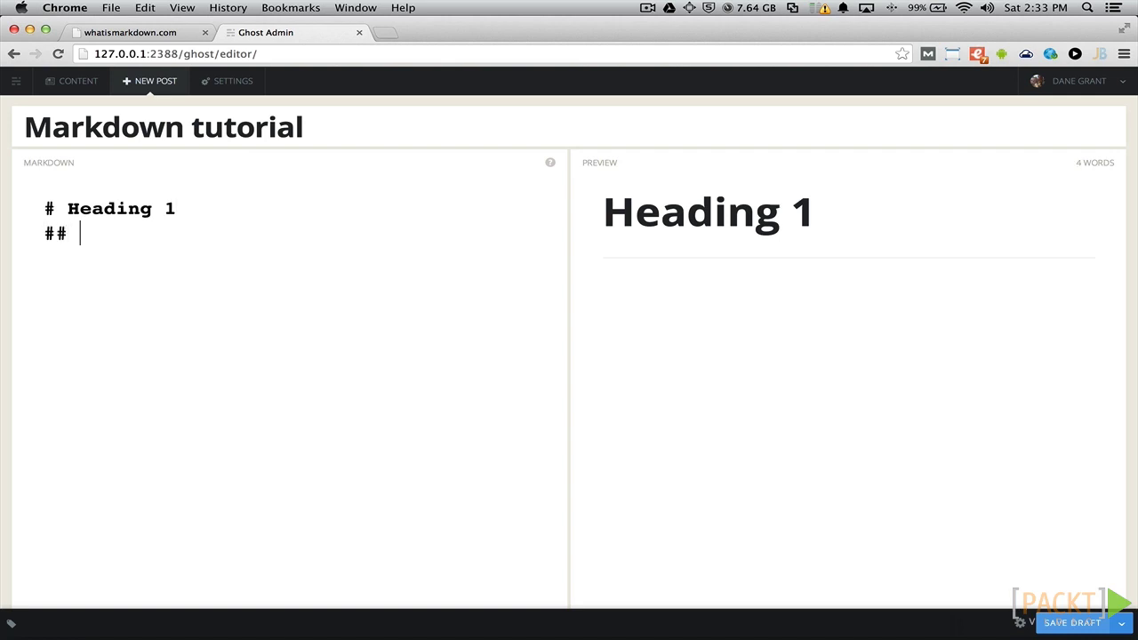
pyautogui.press('Return')
pyautogui.write('###')
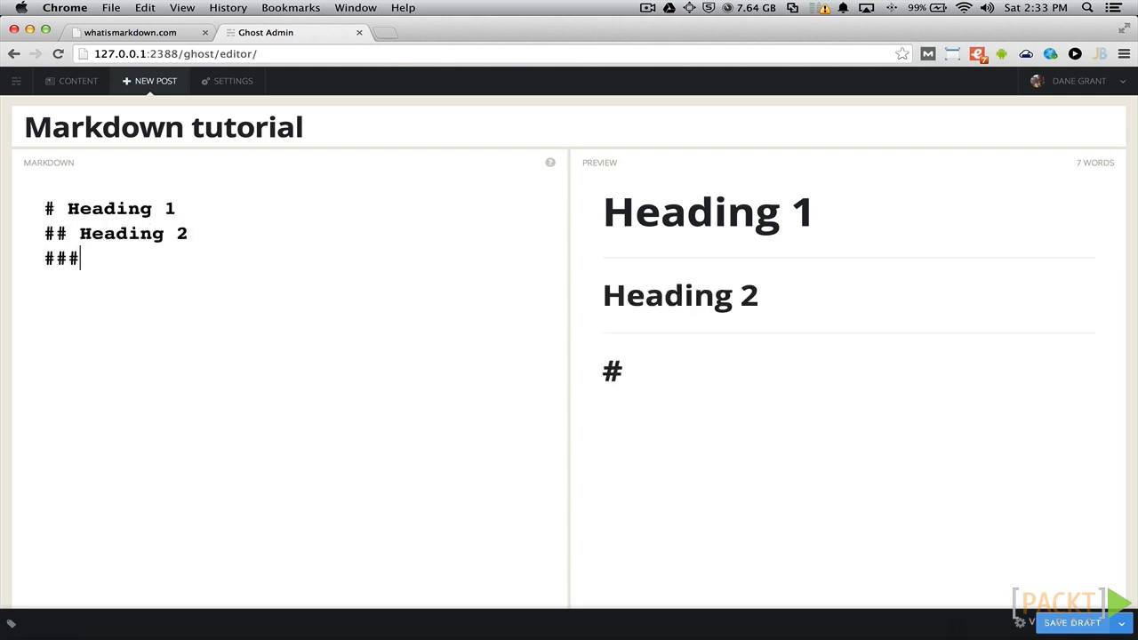
pyautogui.write(' Heading 3')
pyautogui.press('Return')
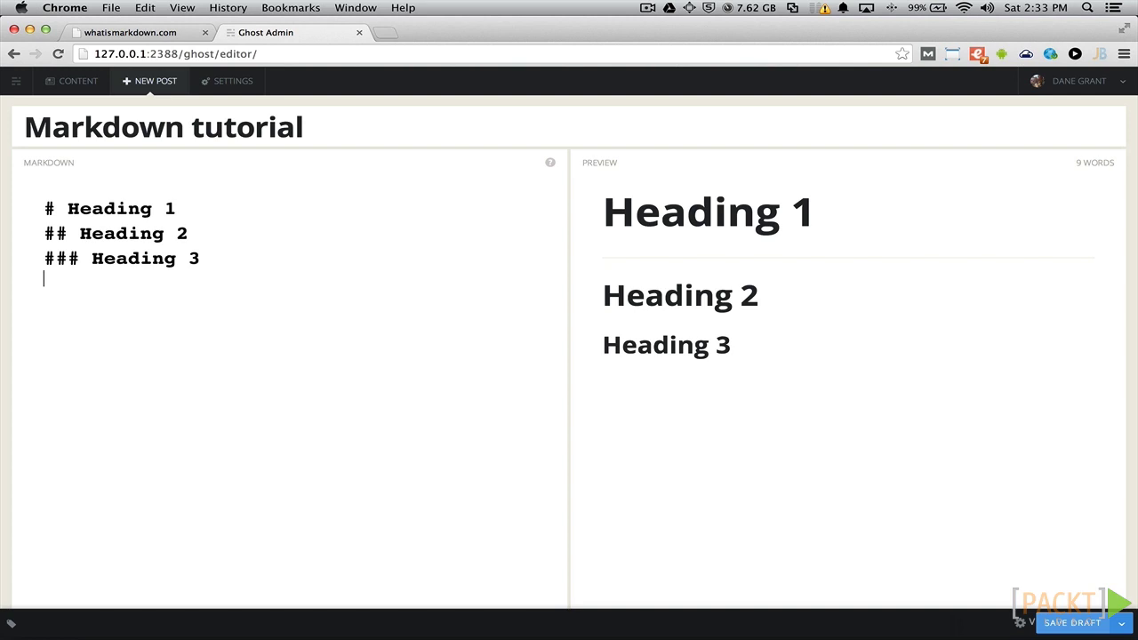
pyautogui.write('### Heading 4')
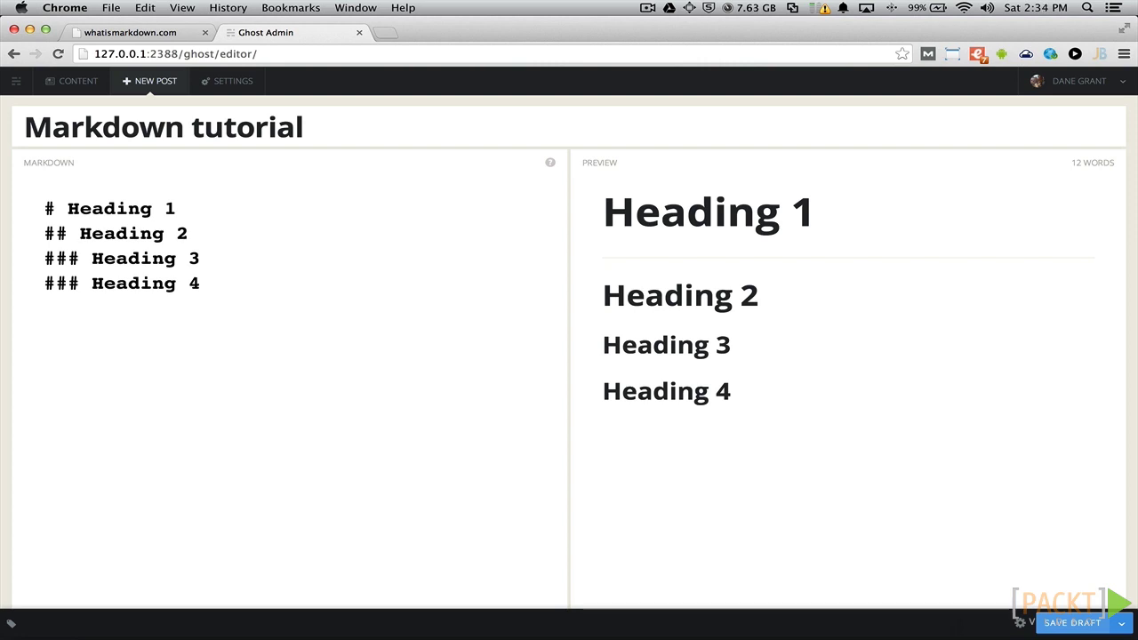
# - Add a '### Unordered List' heading with bullet items '* Item 1', '* Item 2', '* Item 3'
pyautogui.press('Return')
pyautogui.press('Return')
pyautogui.write('### Unor')
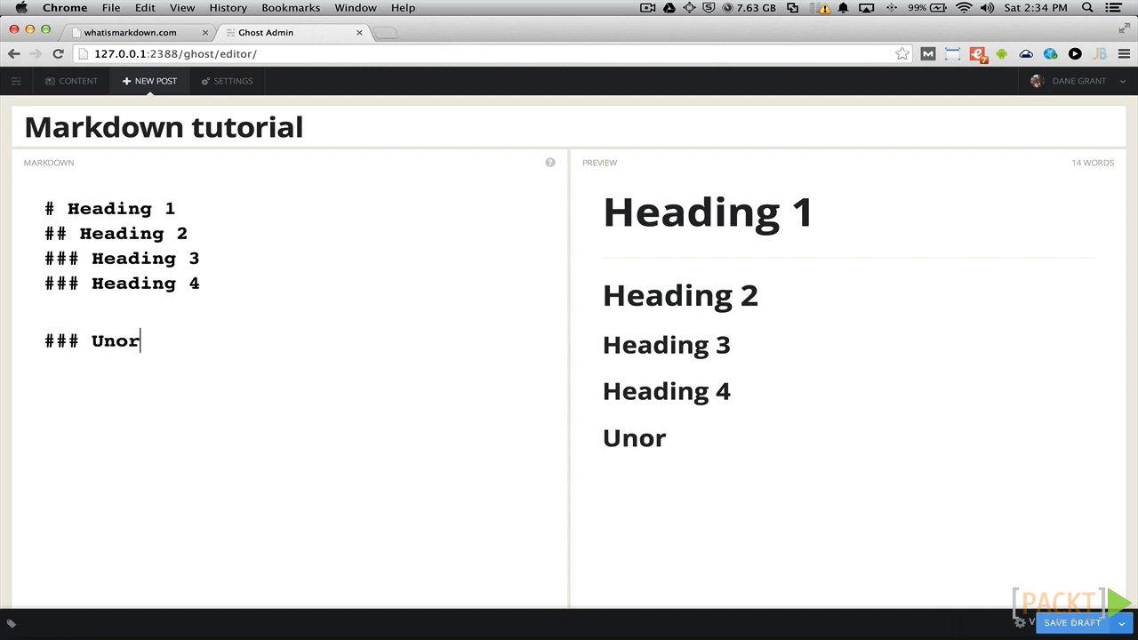
pyautogui.write('dered List')
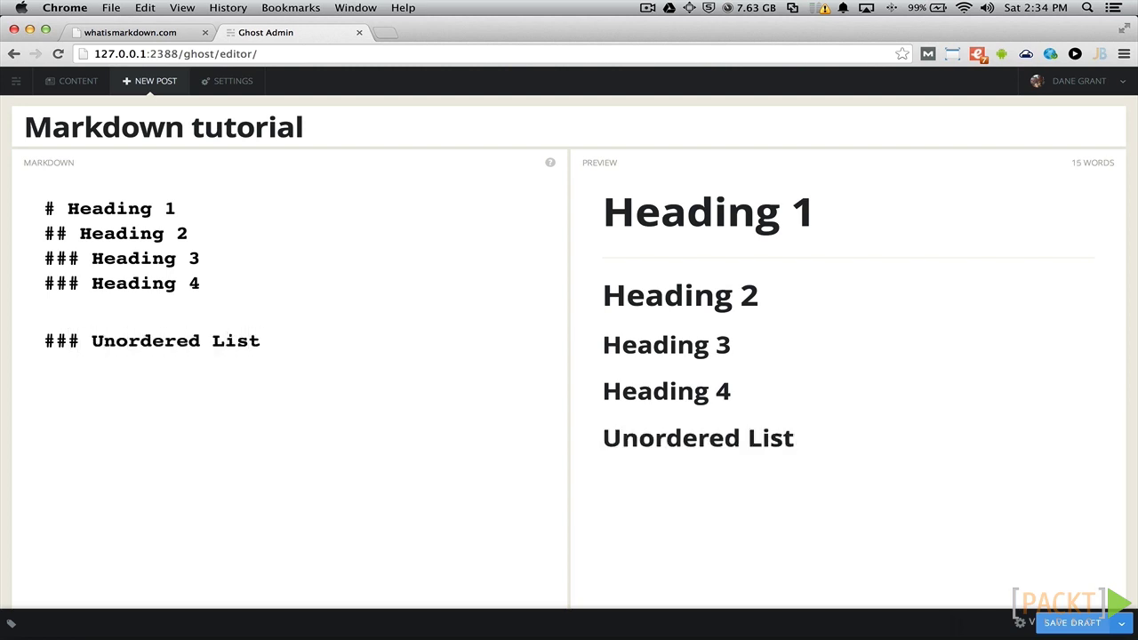
pyautogui.press('Return')
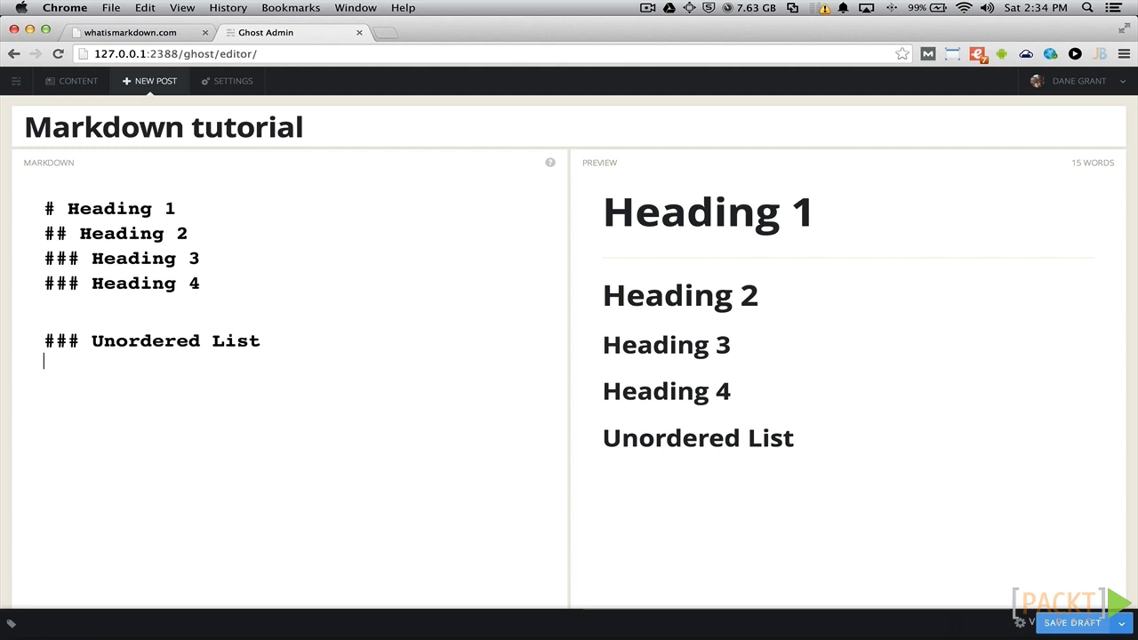
pyautogui.write('* Item 1')
pyautogui.press('Return')
pyautogui.write('* Item 2')
pyautogui.press('Return')
pyautogui.write('* Item ')
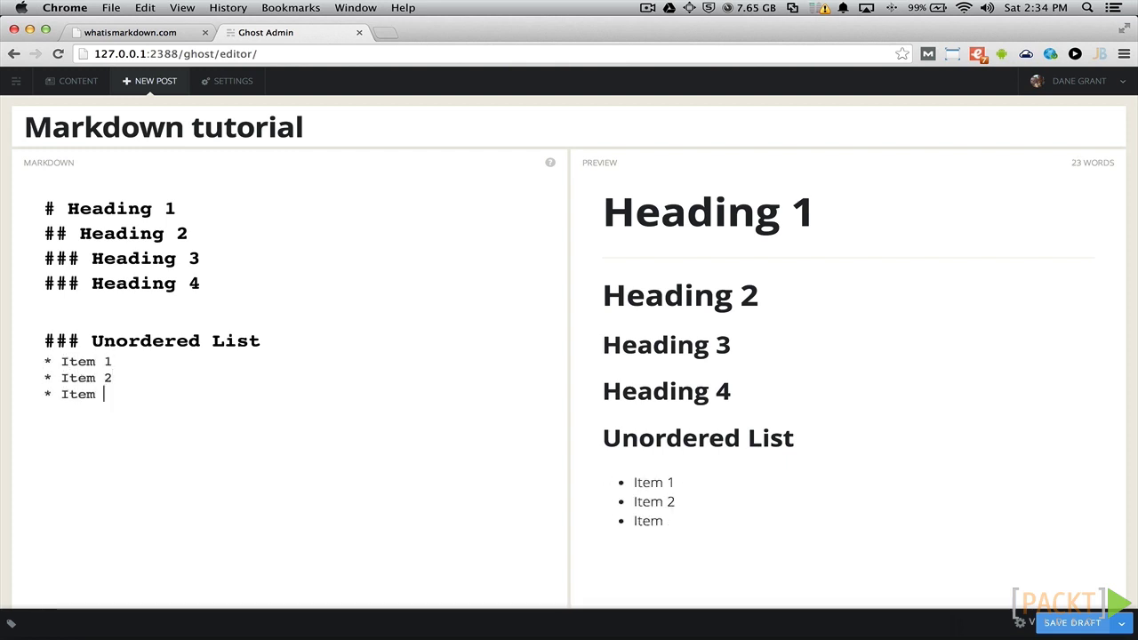
pyautogui.write('3')
# - Add a '### Ordered List' heading with numbered items 1. Item 1, 2. Item 2, 3. Item 3
pyautogui.press('Return')
pyautogui.press('Return')
pyautogui.write('### Order')
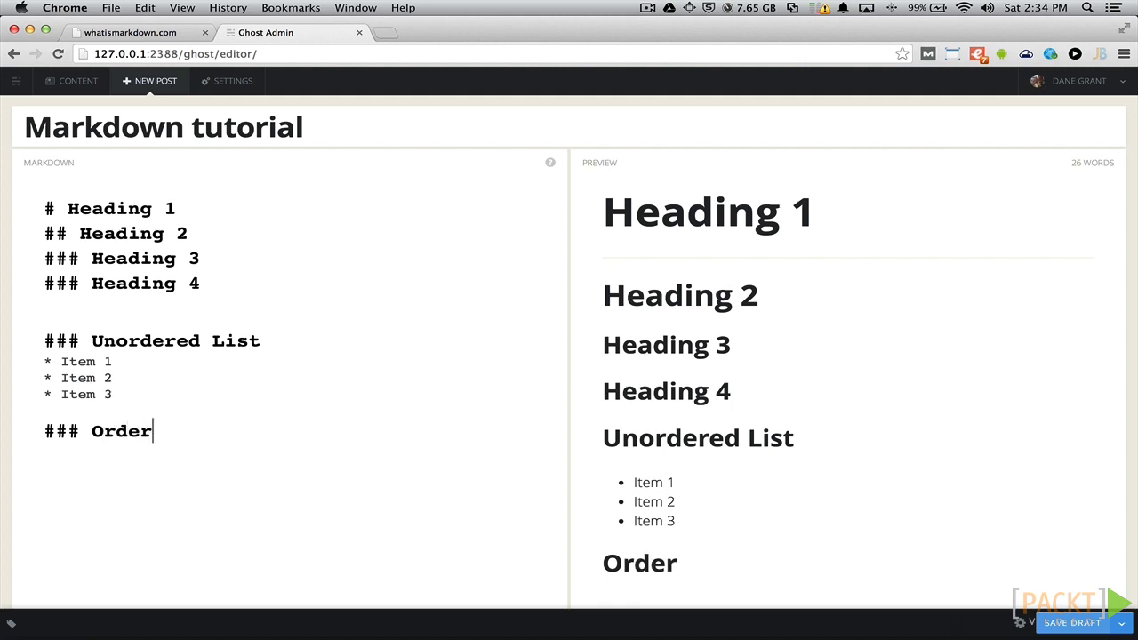
pyautogui.write('ed List')
pyautogui.press('Return')
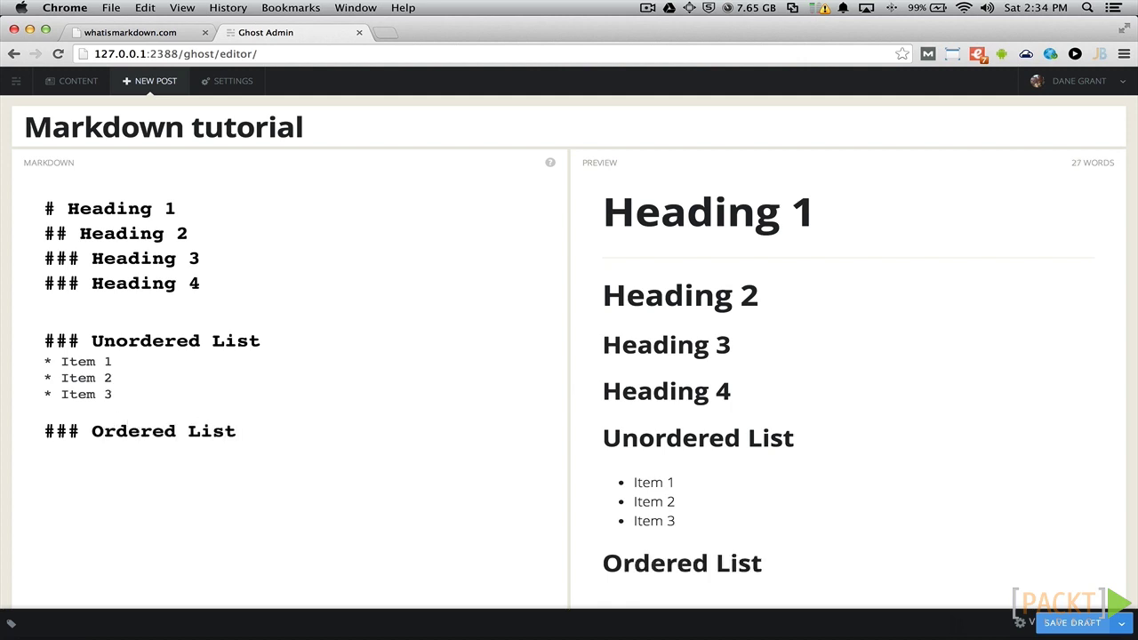
pyautogui.write('1. Item 1')
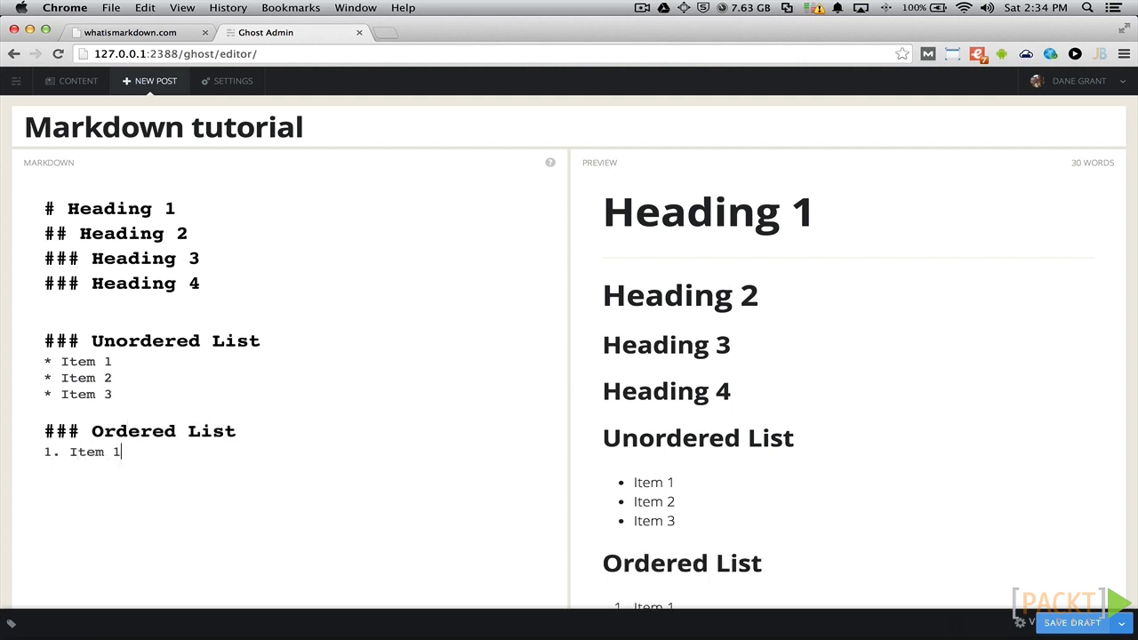
pyautogui.press('Return')
pyautogui.write('2. Item 2 ')
pyautogui.write('3. Item 3')
# - Start a new '### Links' heading below the lists
pyautogui.scroll(-3, 614, 246)
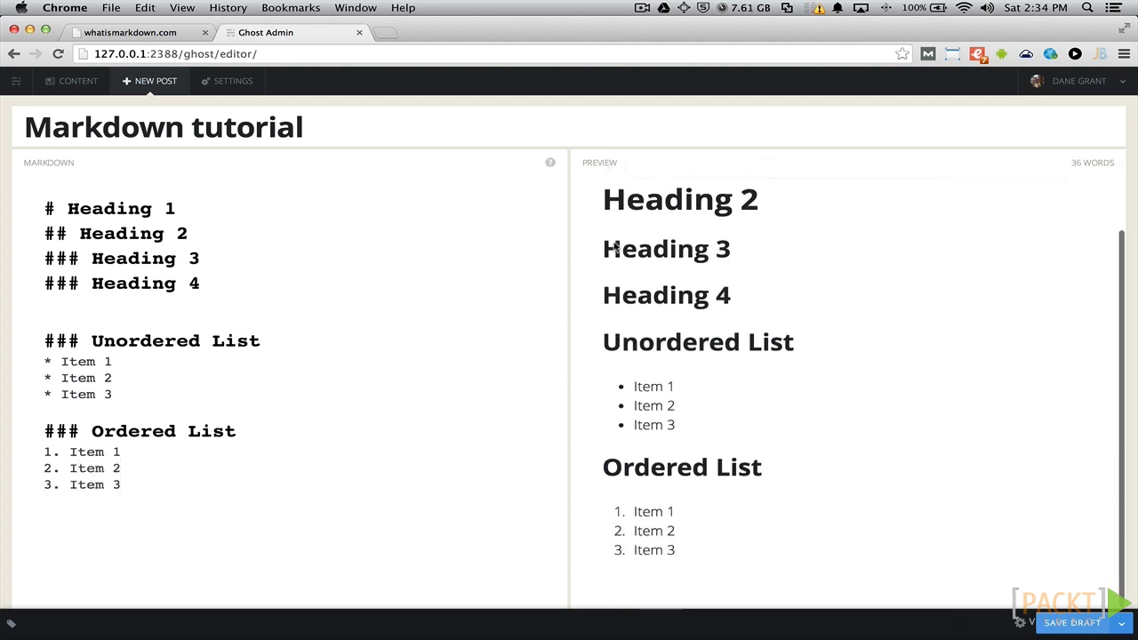
pyautogui.press('Return')
pyautogui.press('Return')
pyautogui.write('### Li')
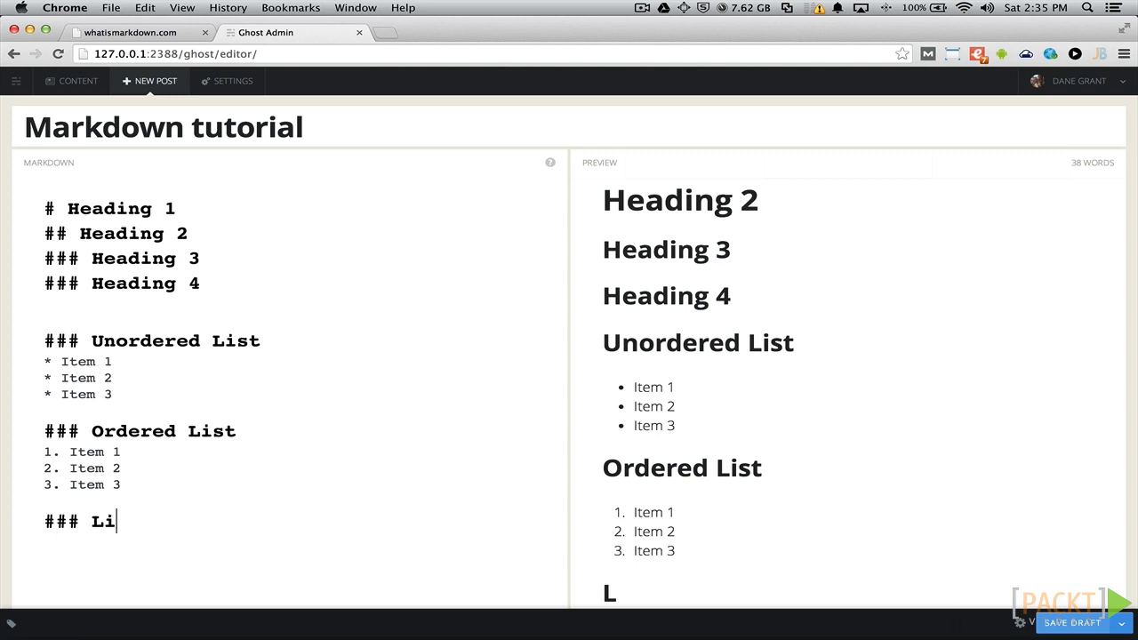
pyautogui.write('nks')
pyautogui.press('Return')
pyautogui.write('http:')
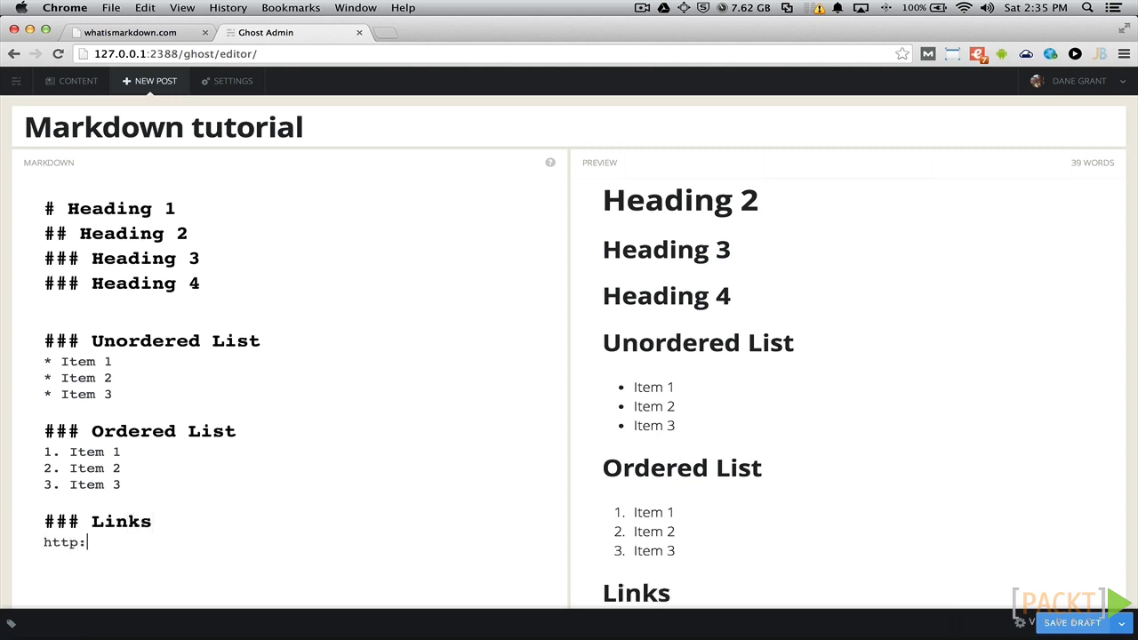
pyautogui.write('//ghost.org')
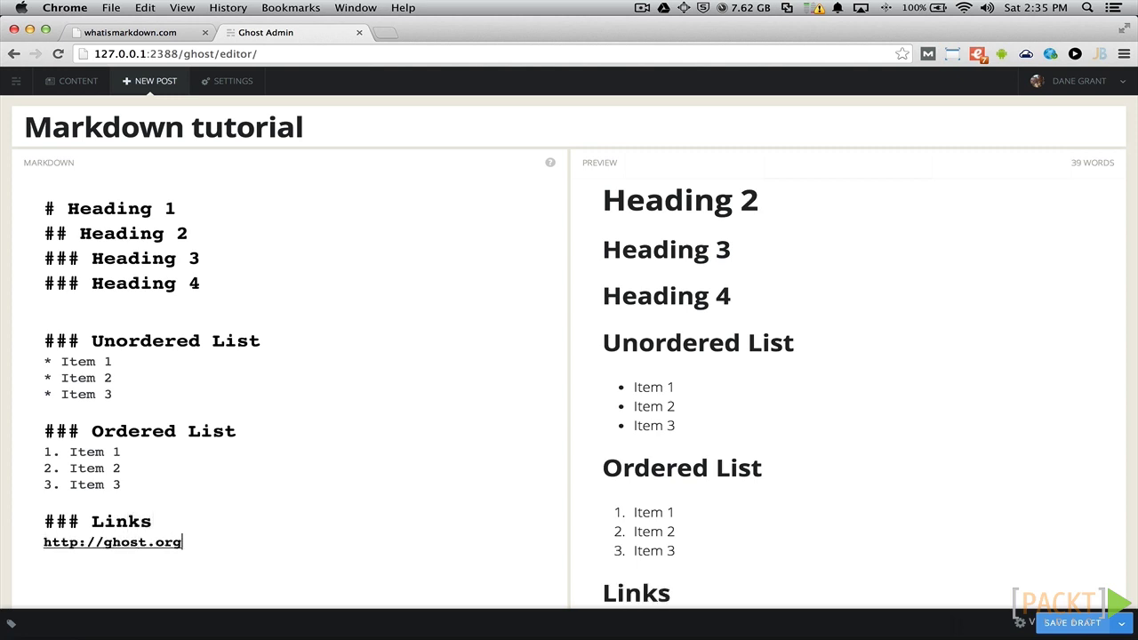
pyautogui.scroll(-3, 672, 530)
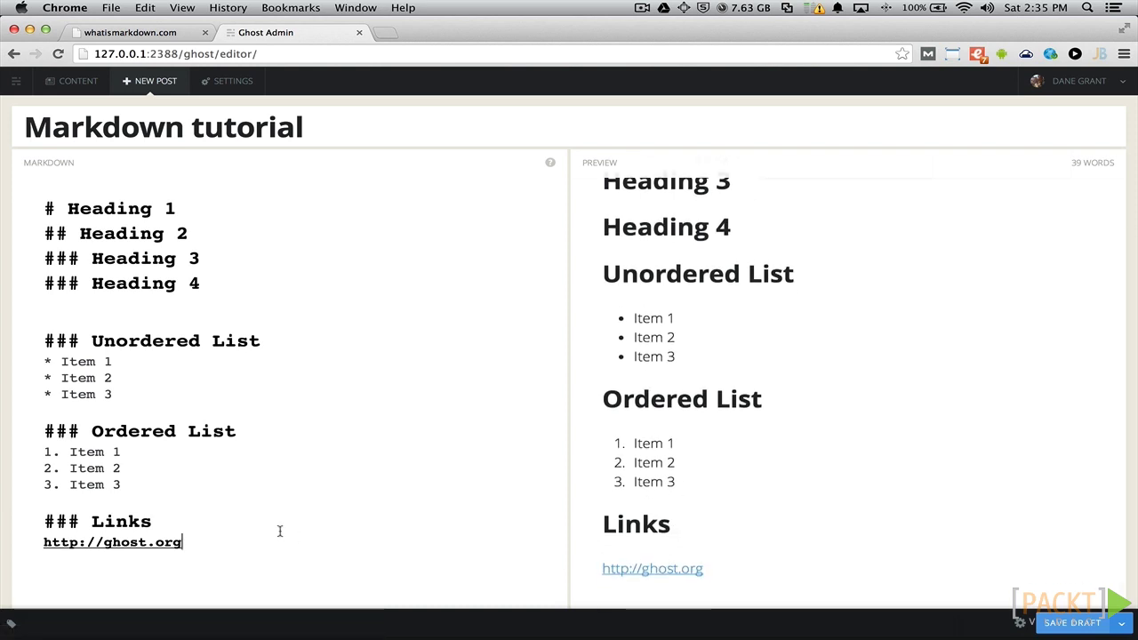
pyautogui.press('Return')
pyautogui.write('[the Ghost w')
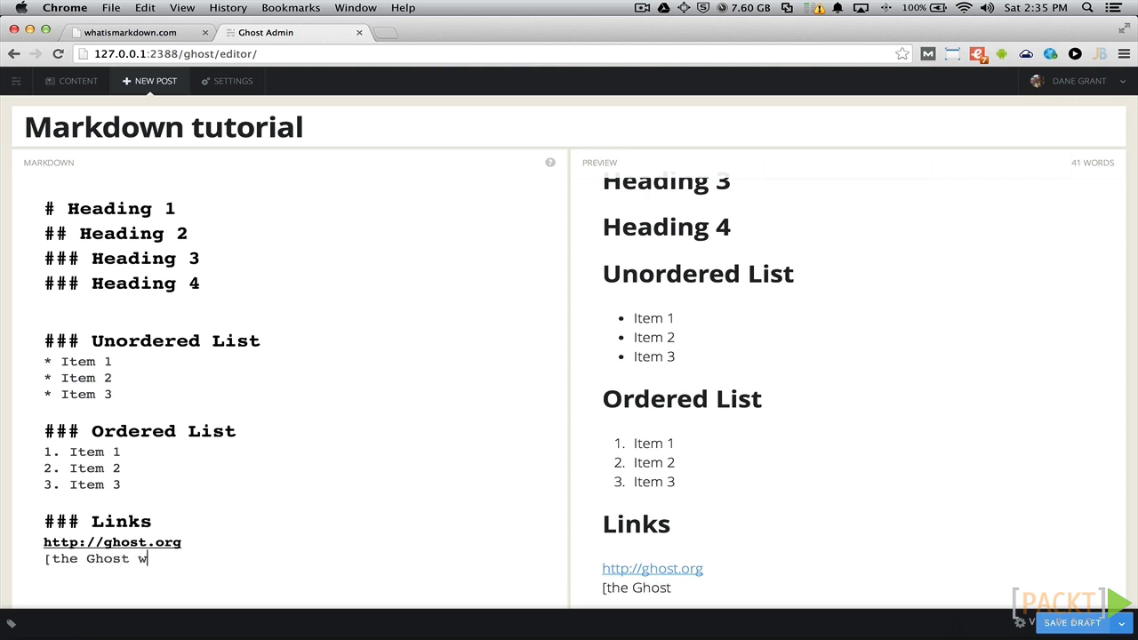
pyautogui.write('ebsite](htt')
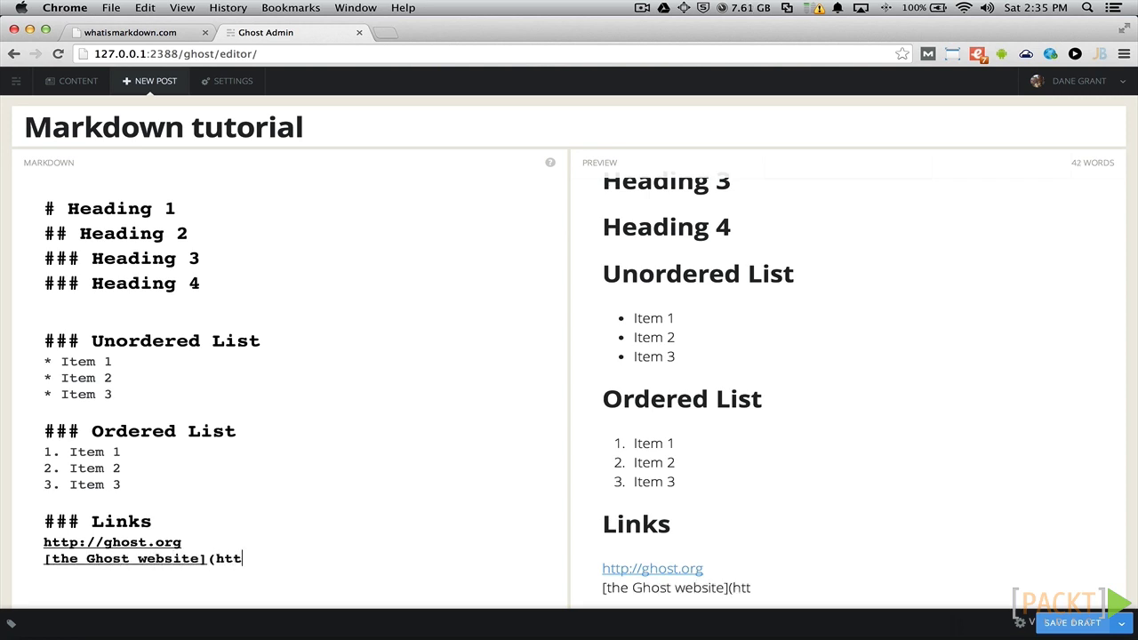
pyautogui.write('p://ghost.org)')
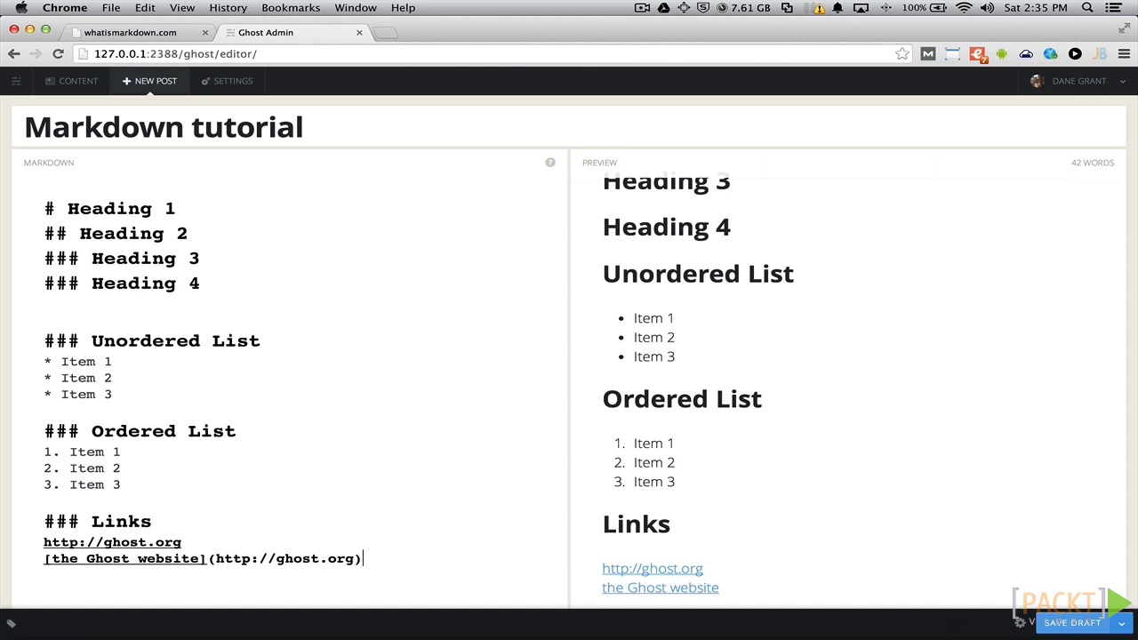
pyautogui.press('Return')
pyautogui.press('Return')
pyautogui.write('#')
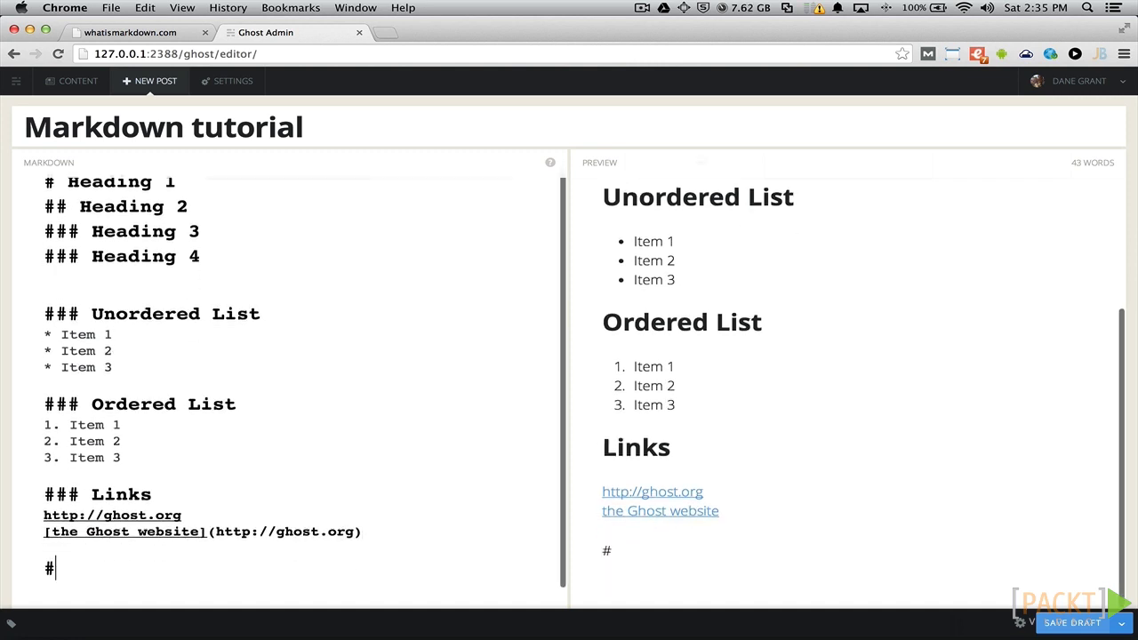
pyautogui.write('## Images')
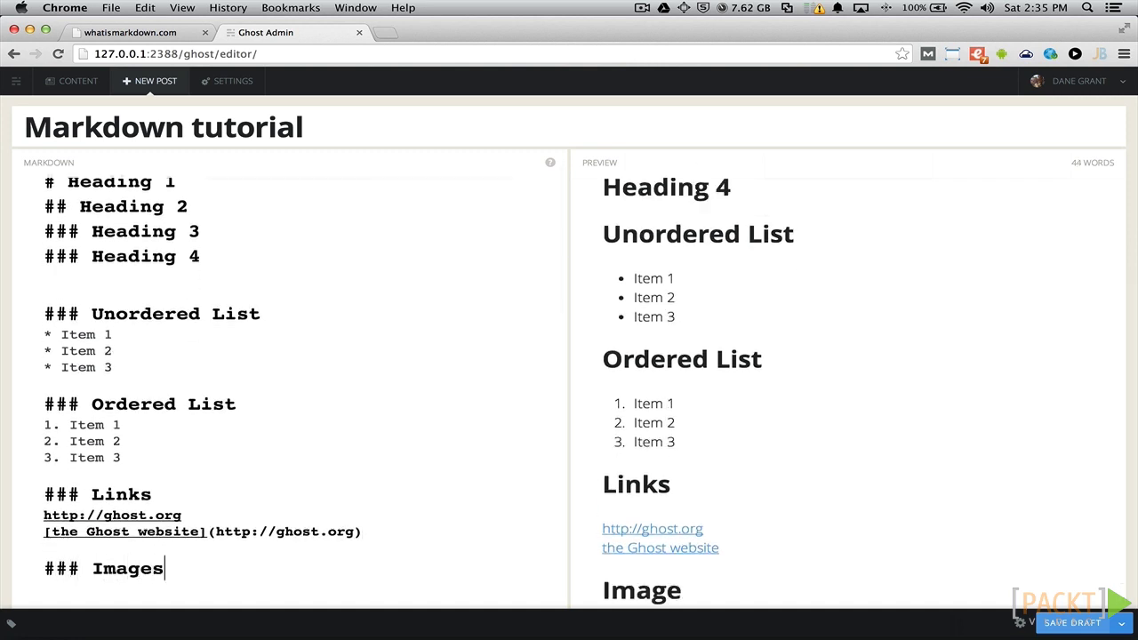
pyautogui.press('Return')
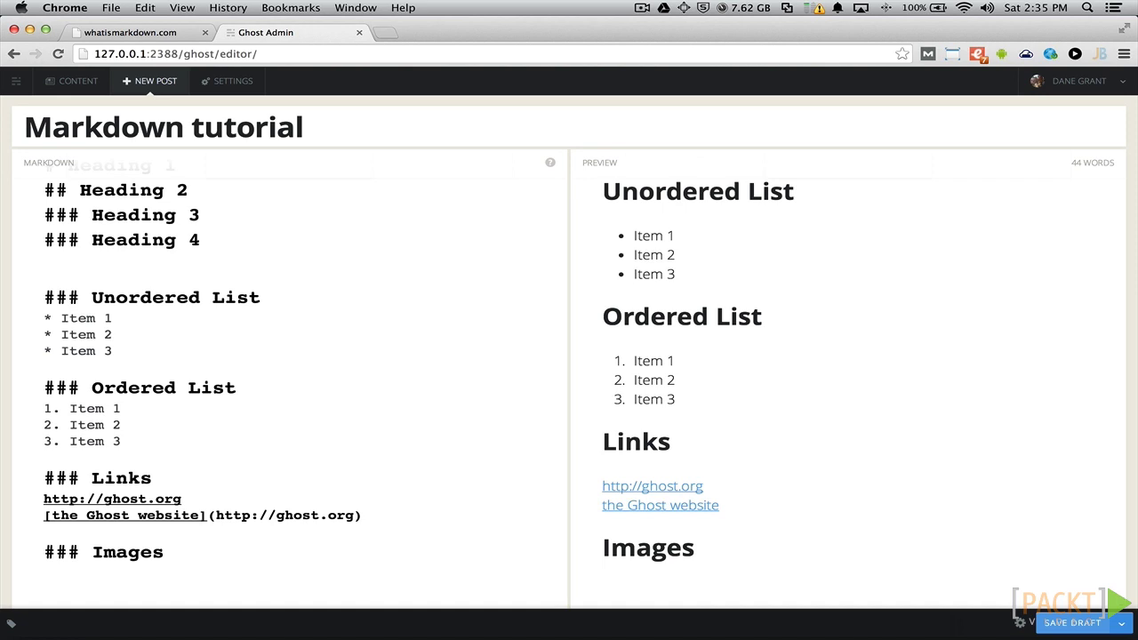
pyautogui.write('<img src="http://tryghost.org/ghost.png">')
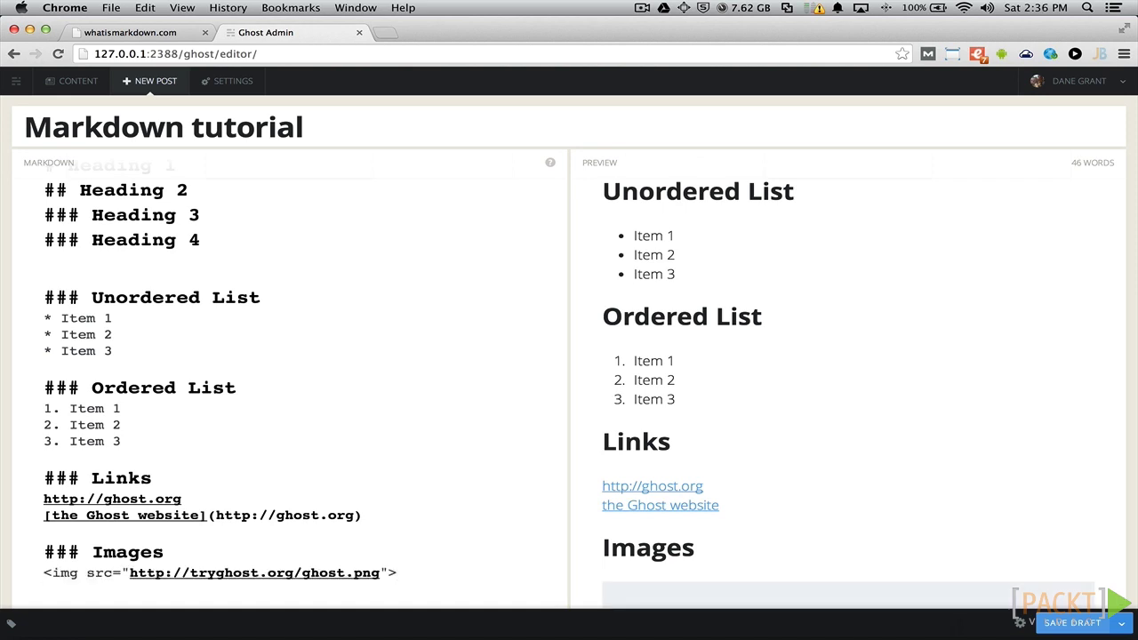
pyautogui.scroll(-5, 632, 520)
pyautogui.scroll(-1, 632, 525)
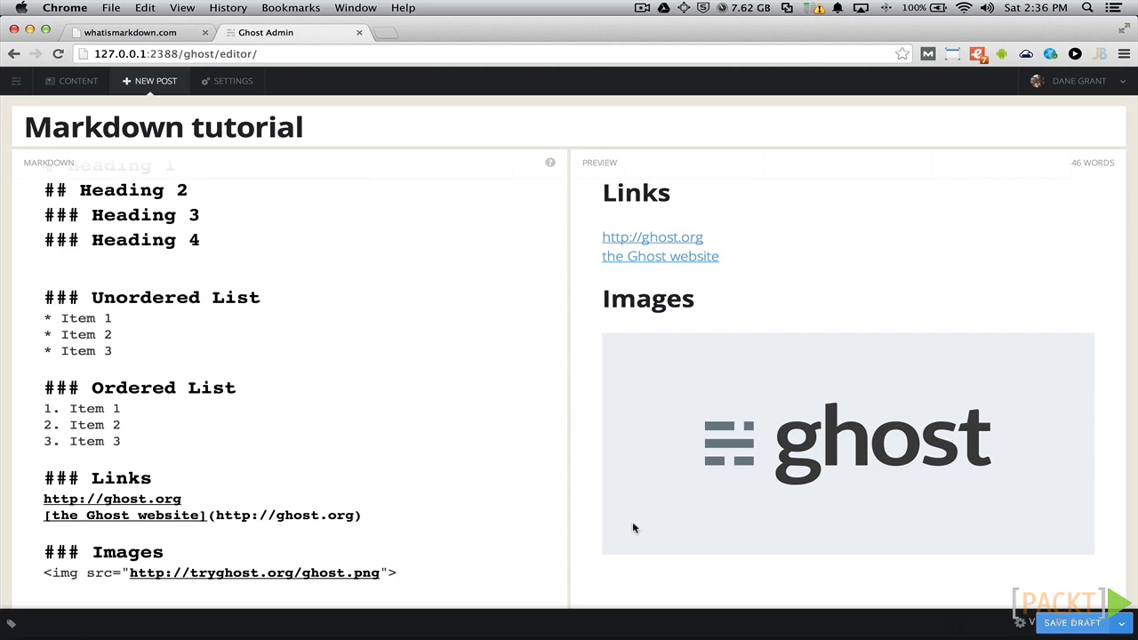
pyautogui.press('Return')
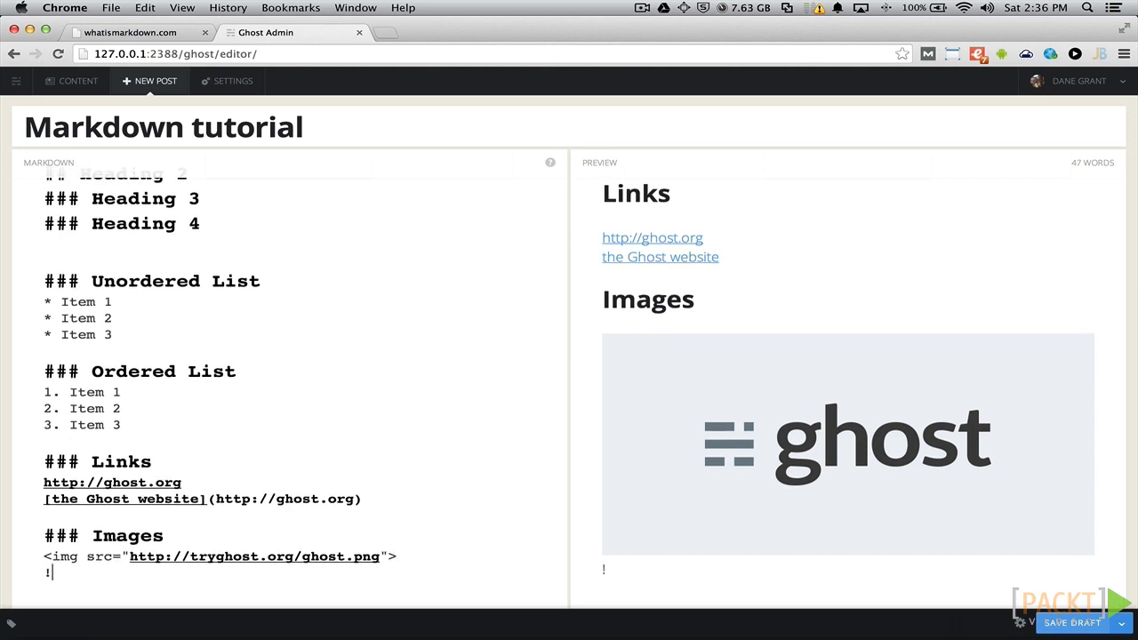
pyautogui.write('![The Ghost Logo]')
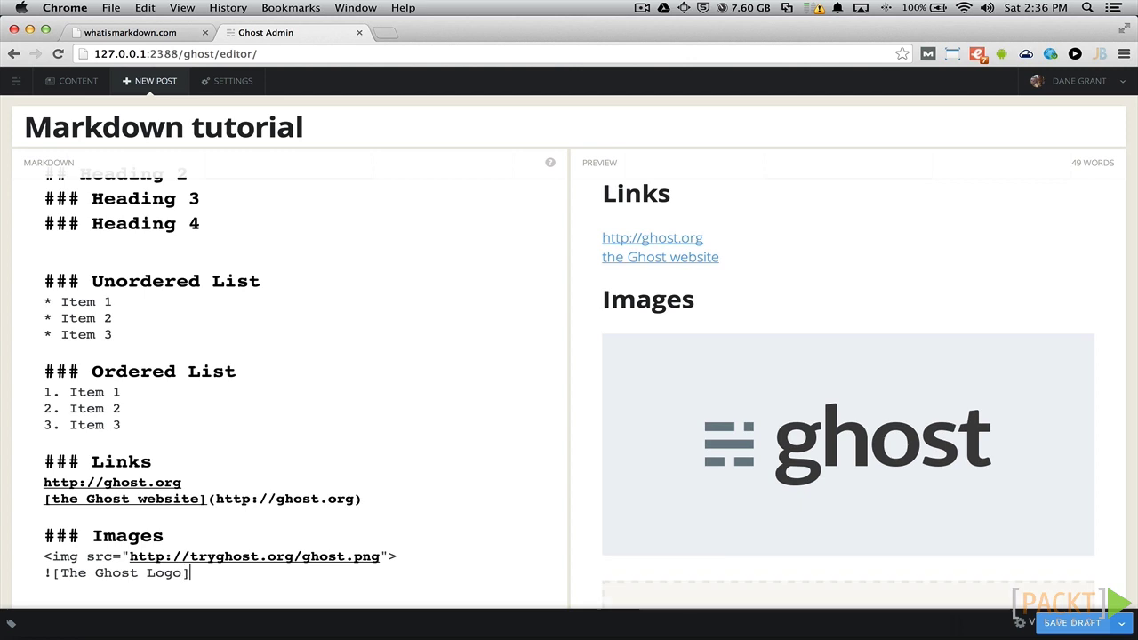
pyautogui.write('(http://')
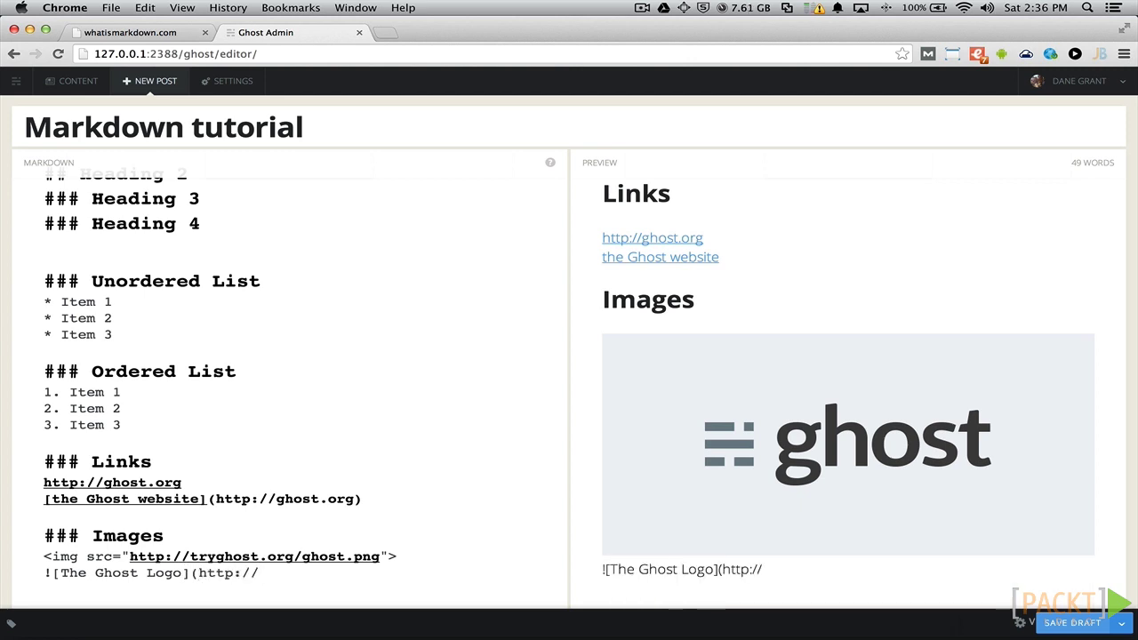
pyautogui.write('tryghost.org/ghost.png)')
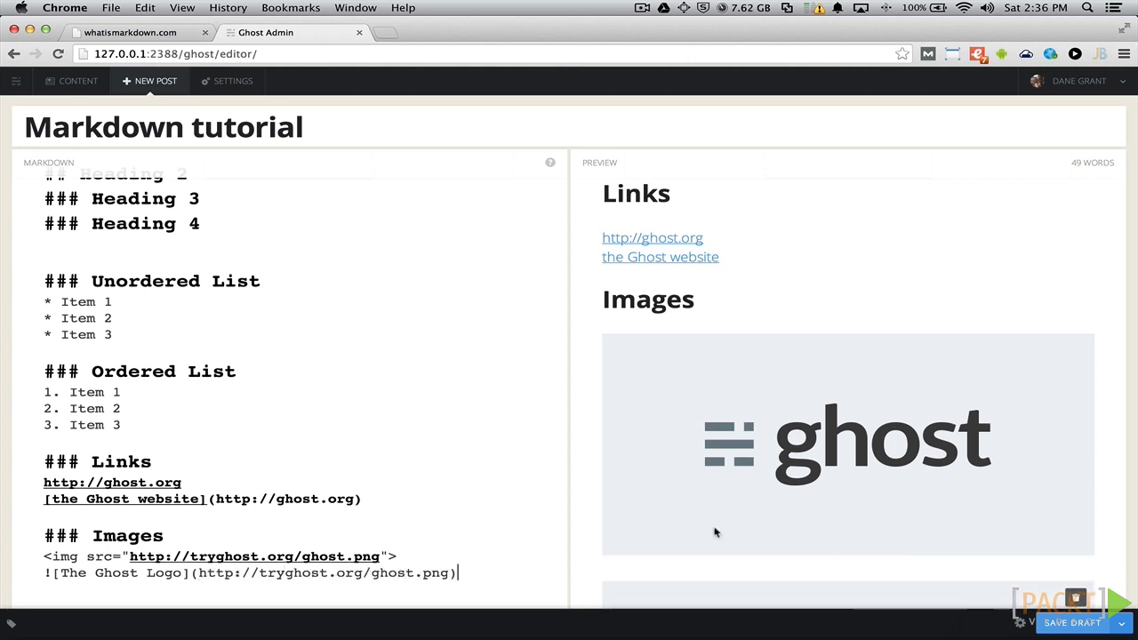
pyautogui.scroll(-3, 728, 529)
# - Add '### Code' with the Tab-indented ghostRocks snippet as a code block, then a '### Divider' heading
pyautogui.press('Return')
pyautogui.press('Return')
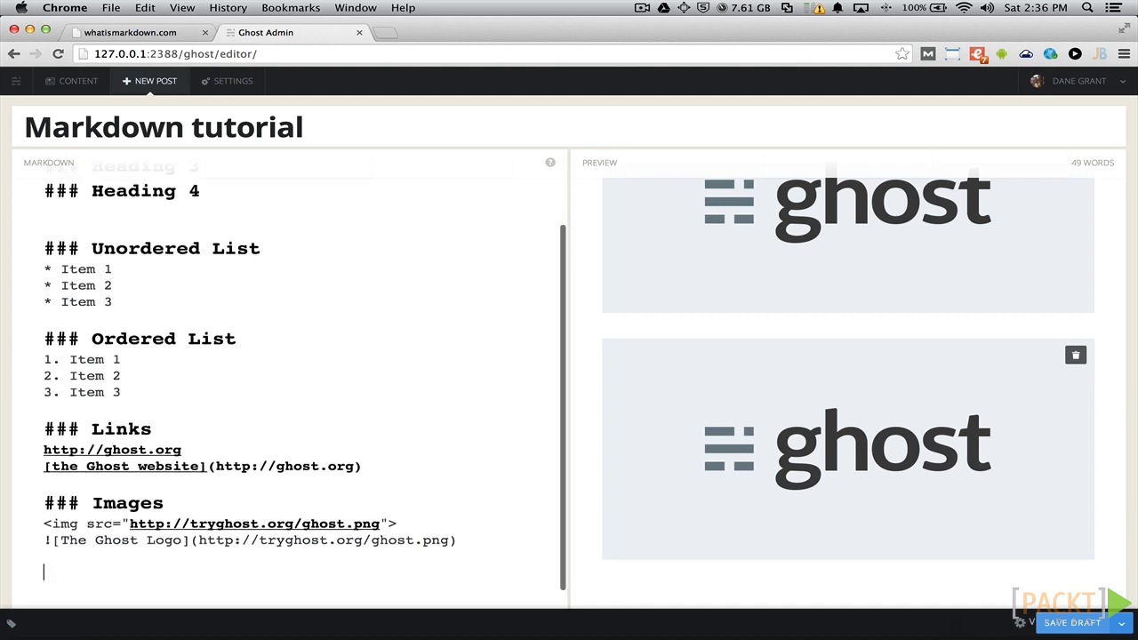
pyautogui.write('### Code')
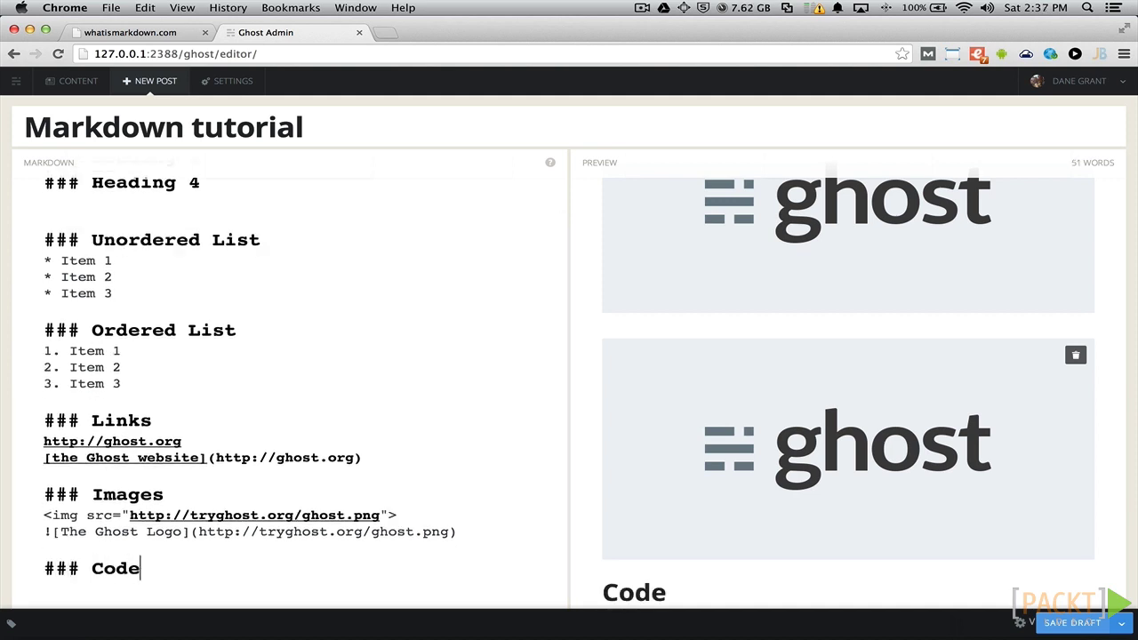
pyautogui.press('Return')
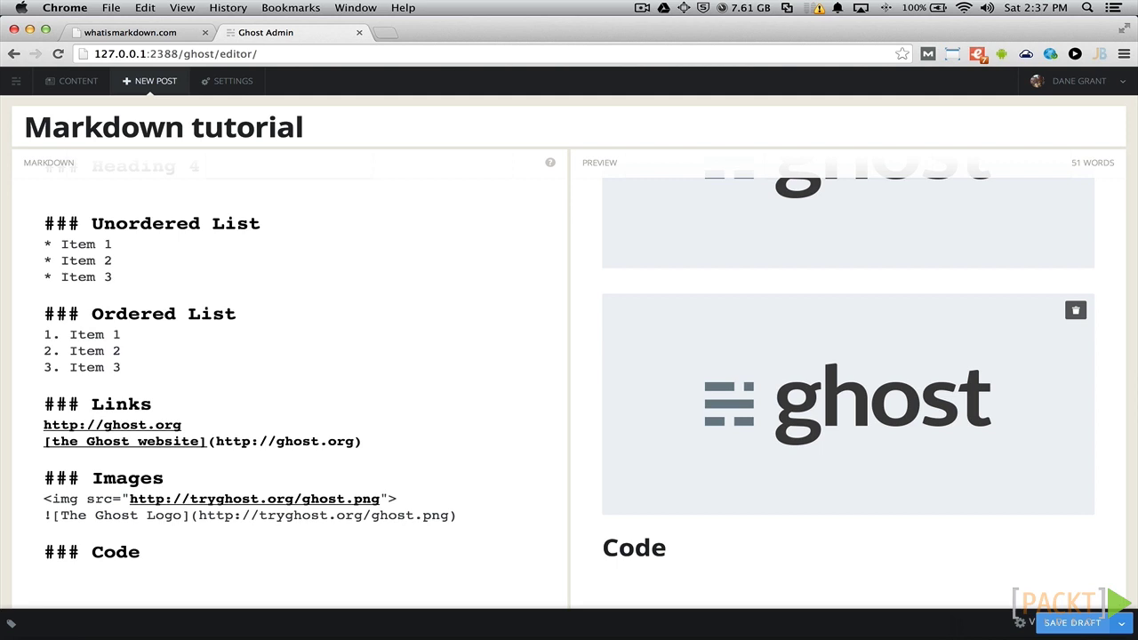
pyautogui.press('Return')
pyautogui.press('Tab')
pyautogui.write("if (ghostRocks) {         console.log('saweeet');     }")
pyautogui.press('Return')
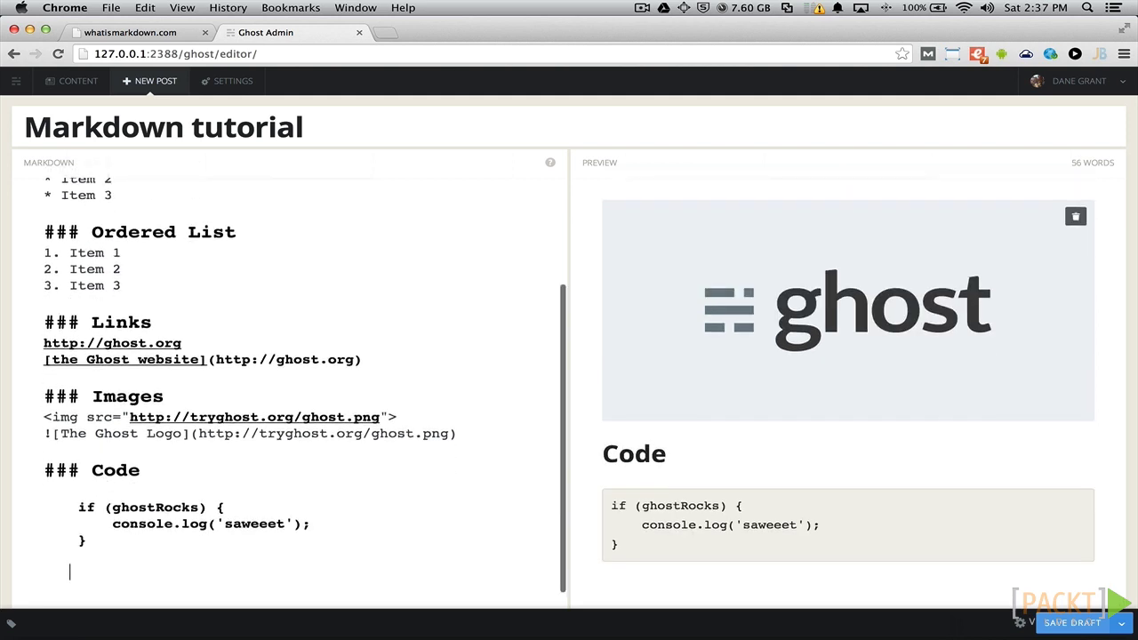
pyautogui.press('Return')
pyautogui.press('BackSpace')
pyautogui.write('### D')
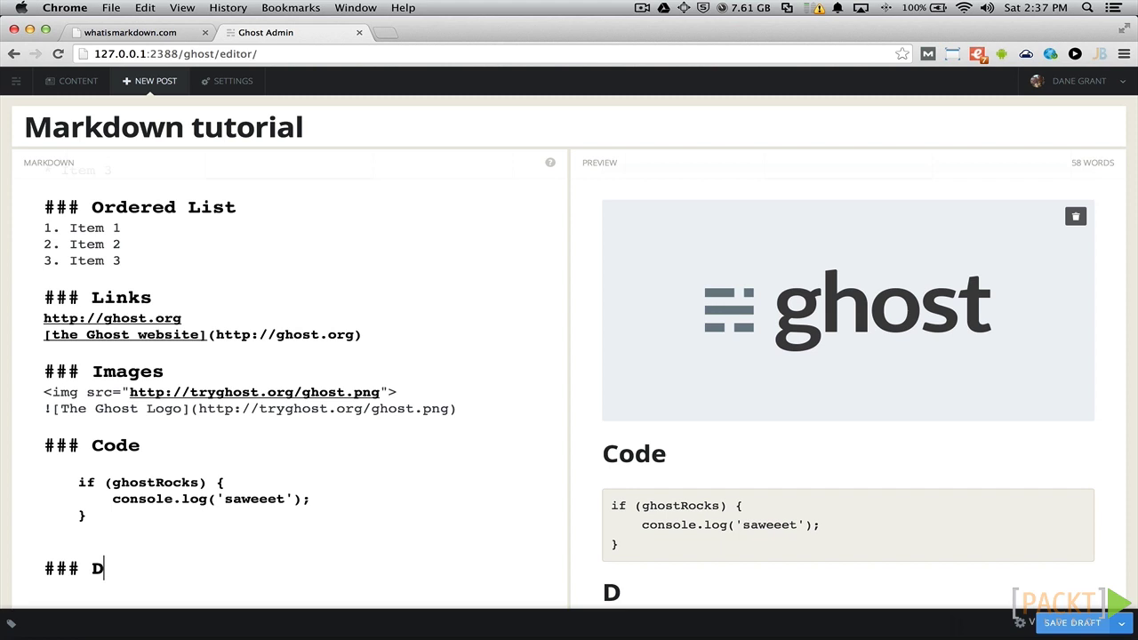
pyautogui.write('ivider')
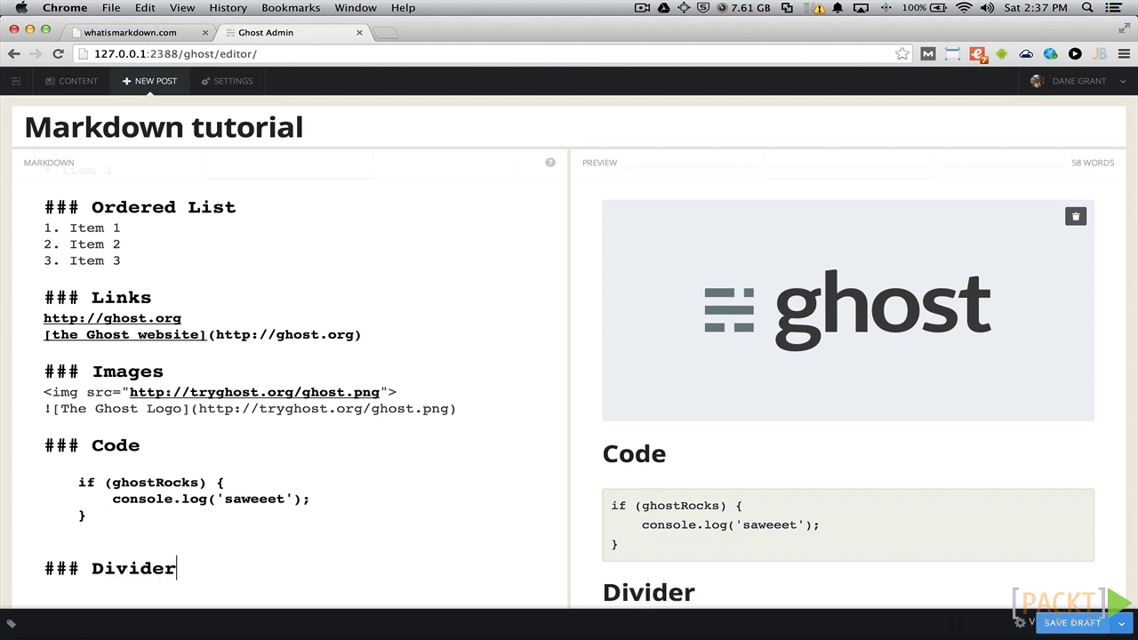
# - Put a '---' horizontal rule beneath the Divider heading
pyautogui.press('Return')
pyautogui.press('Return')
pyautogui.write('---')
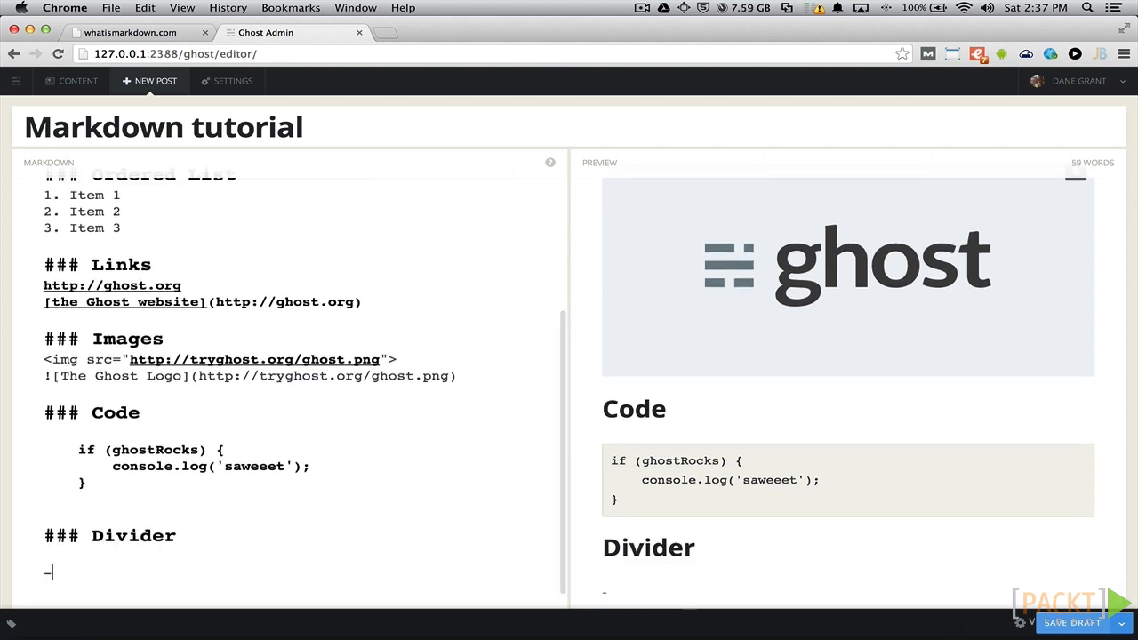
pyautogui.press('Return')
pyautogui.press('Return')
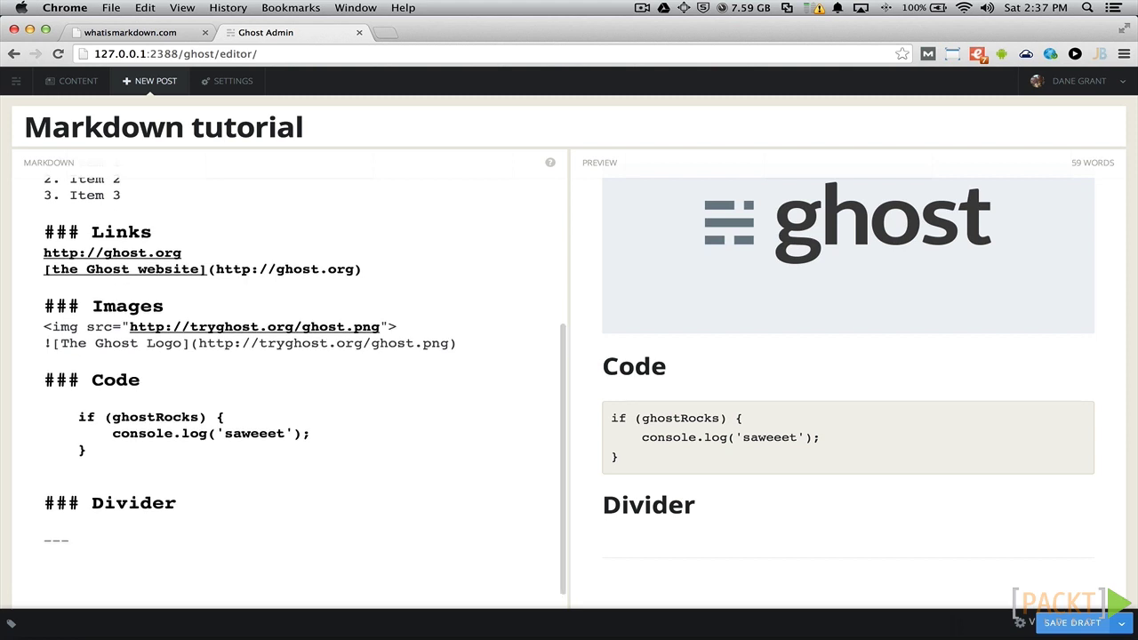
# - Write 'We can **bold** our text and also use *italics*' and save the draft
pyautogui.write('We')
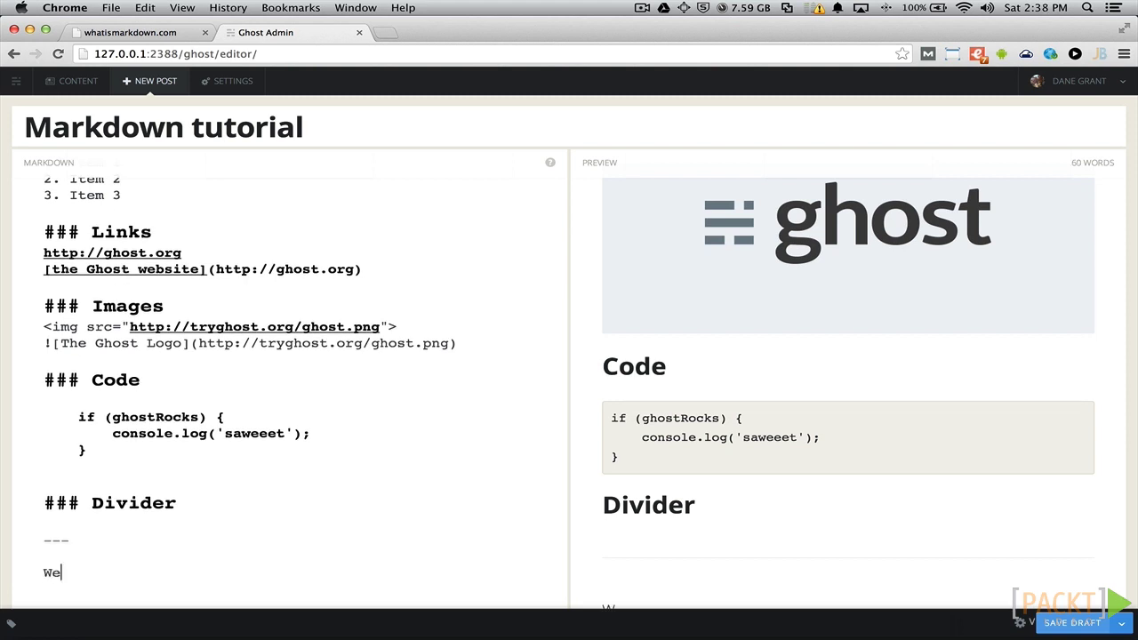
pyautogui.write(' can **bold** our text and also use *italics')
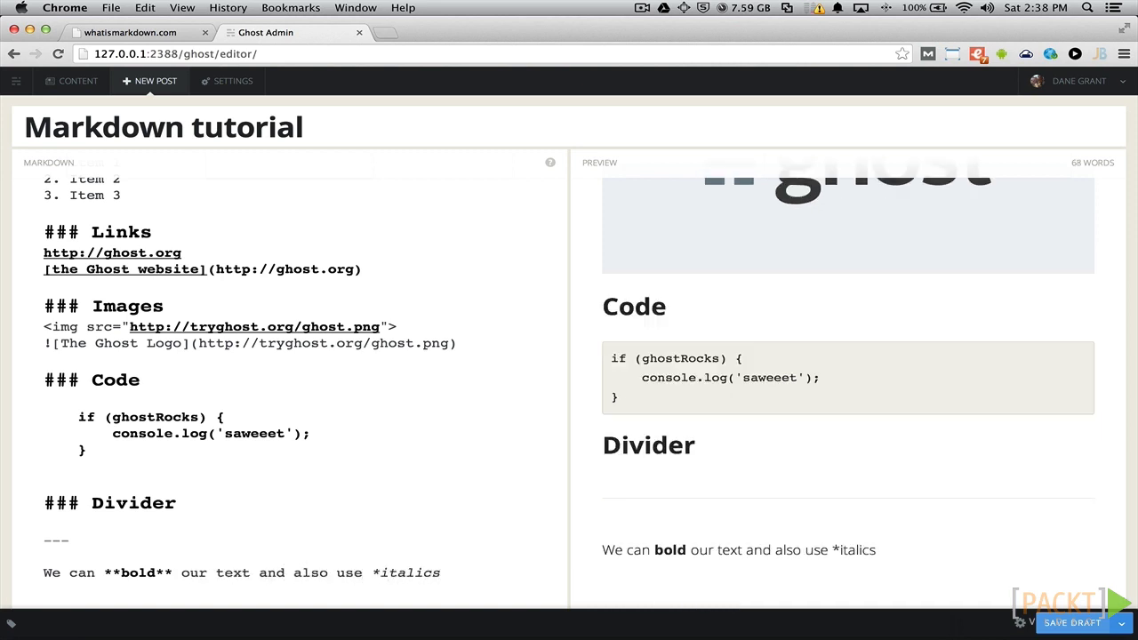
pyautogui.write('*')
pyautogui.click(1064, 624)
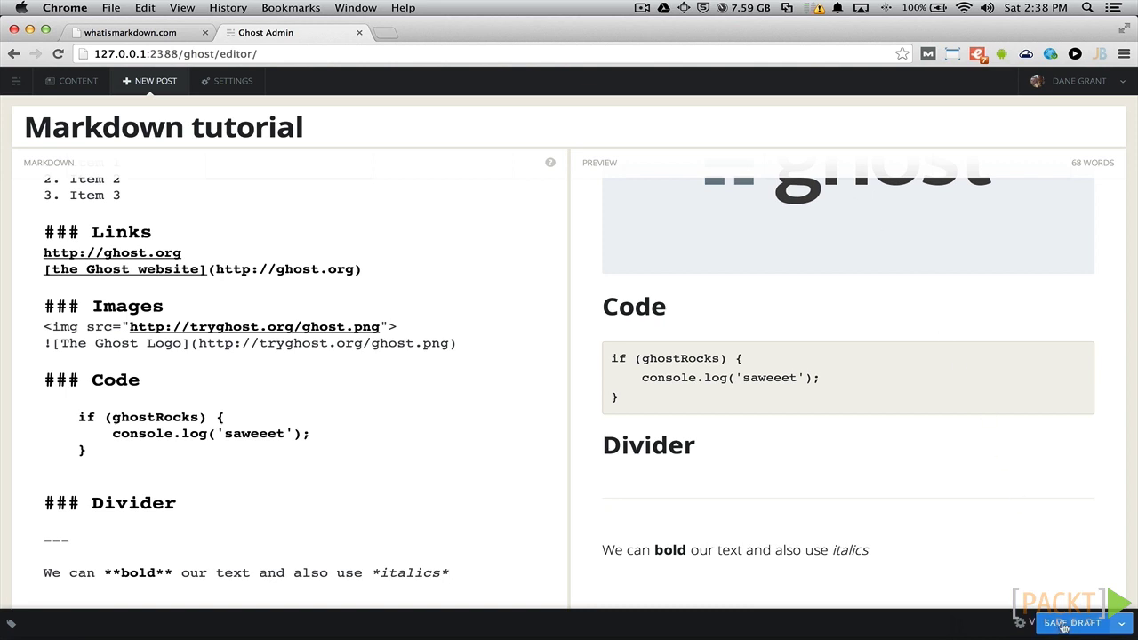